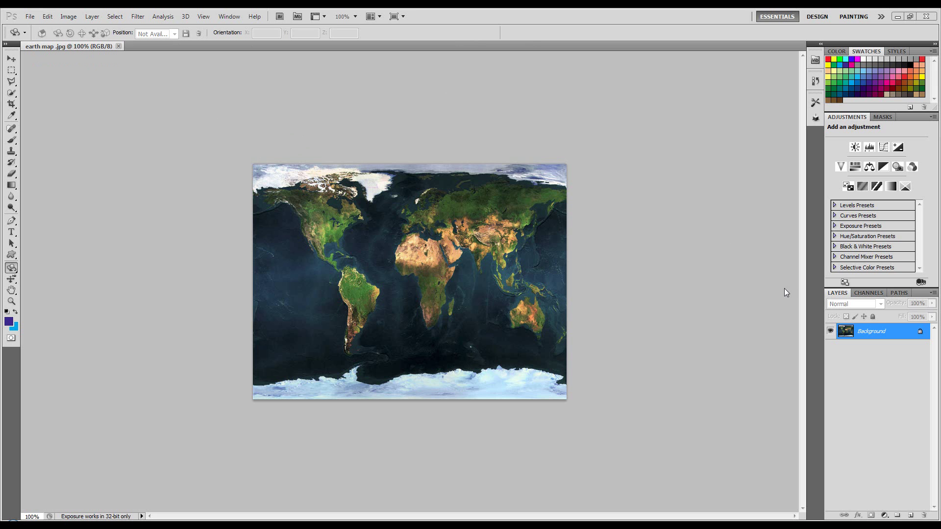
Unlock the map as Layer 0, convert it to a smart object, and open its Layer 01.psb contents
alt+double_click(920, 335)
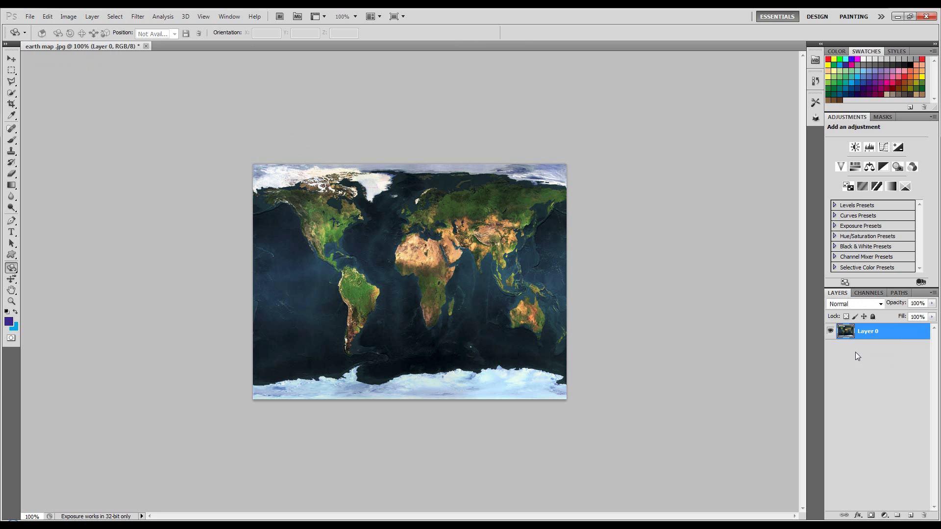
right_click(888, 336)
click(865, 157)
double_click(852, 337)
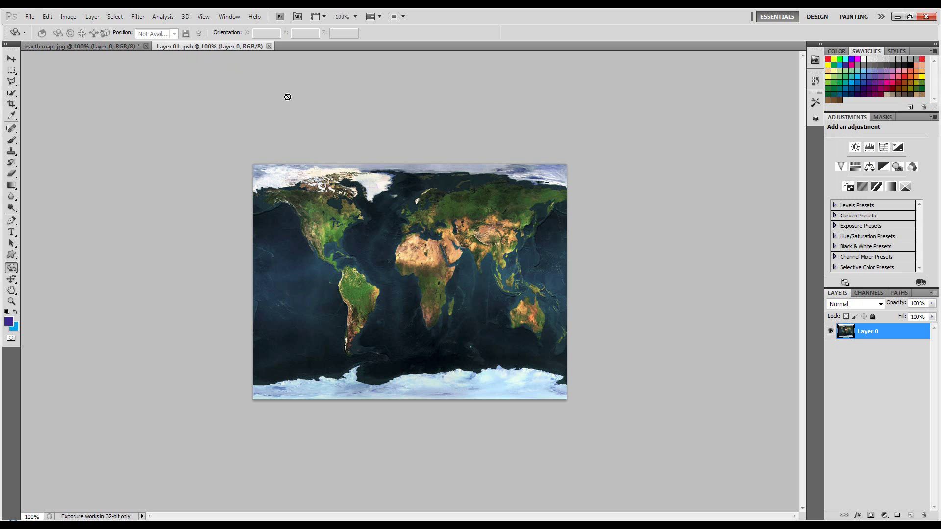
click(81, 46)
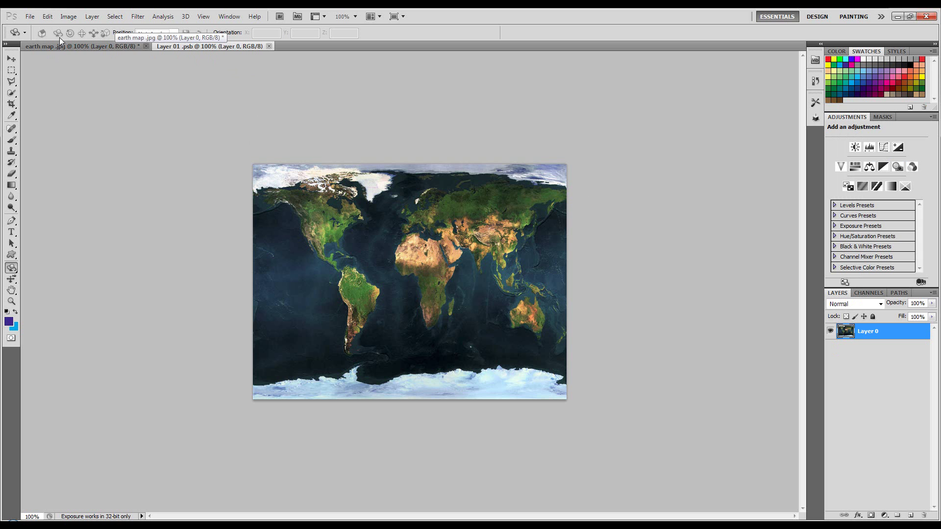
click(70, 17)
Resize the Layer 01.psb canvas to 320 × 240 pixels and accept the clipping warning
click(82, 96)
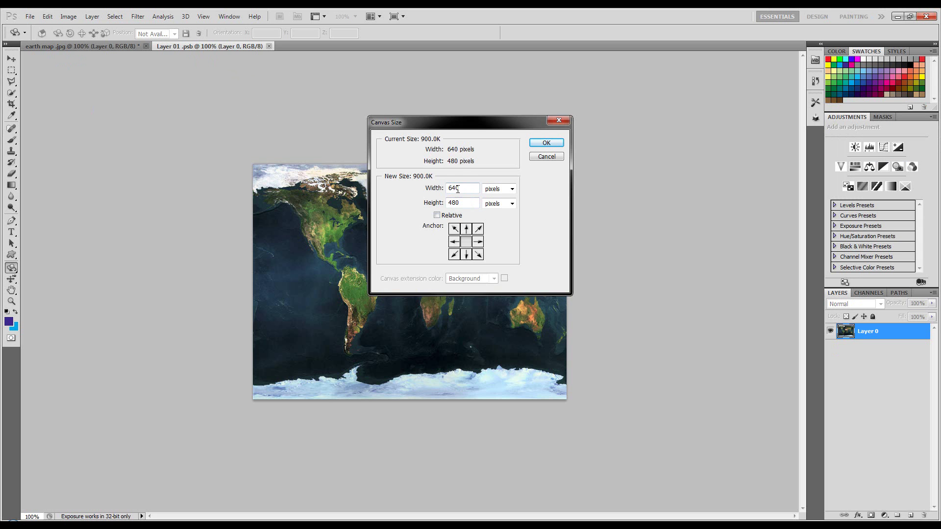
text(320)
key(Tab)
key(Tab)
text(240)
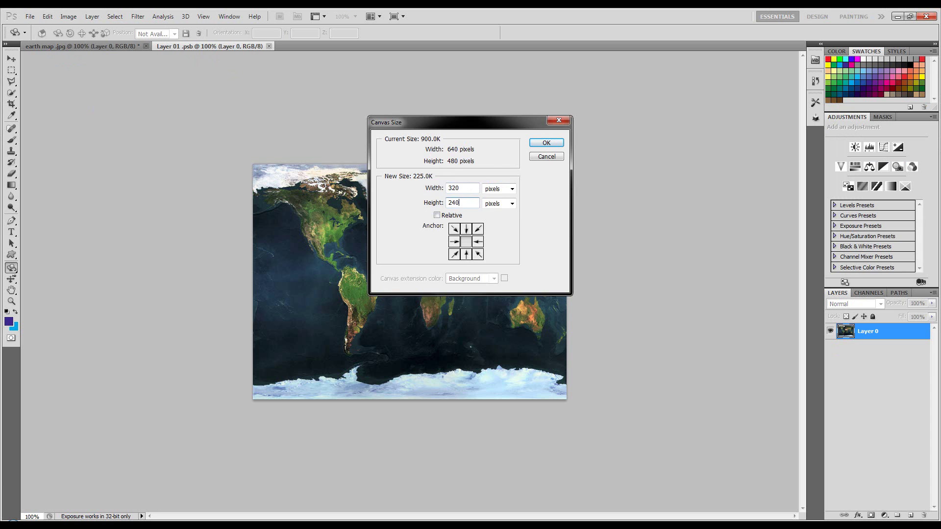
key(Return)
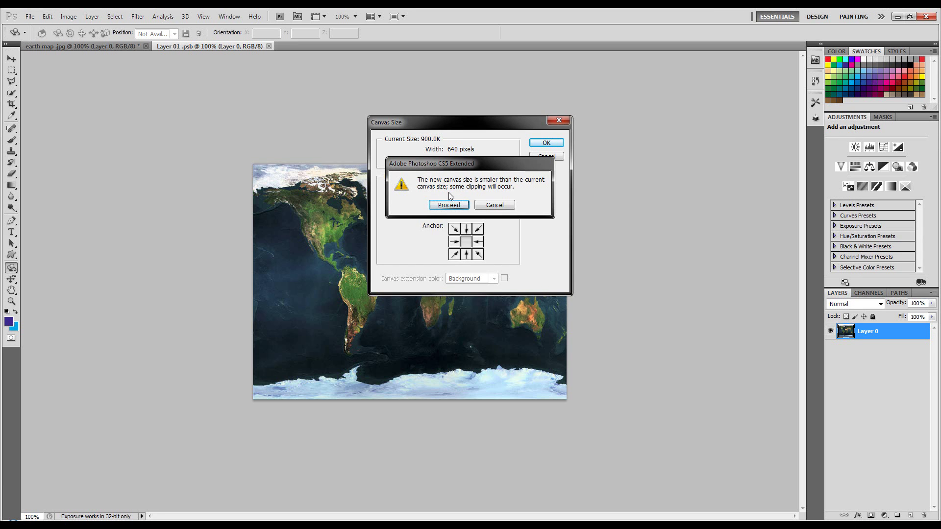
click(449, 204)
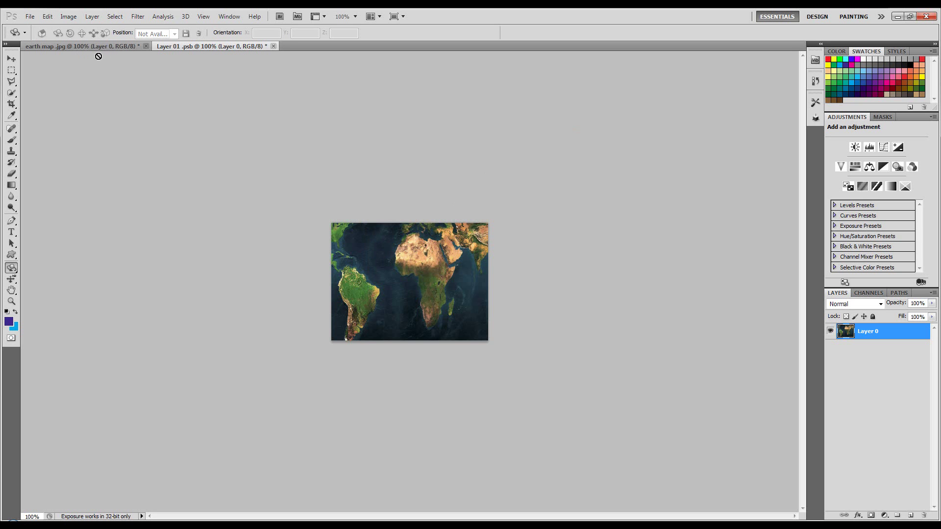
Drag the full world map from the earth map document into Layer 01.psb
key(ctrl+z)
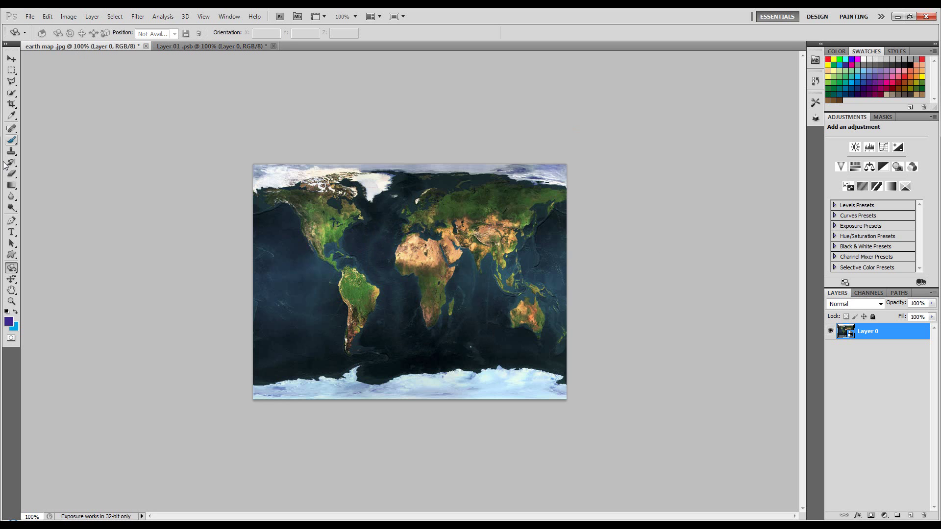
click(11, 59)
drag(435, 276, 402, 251)
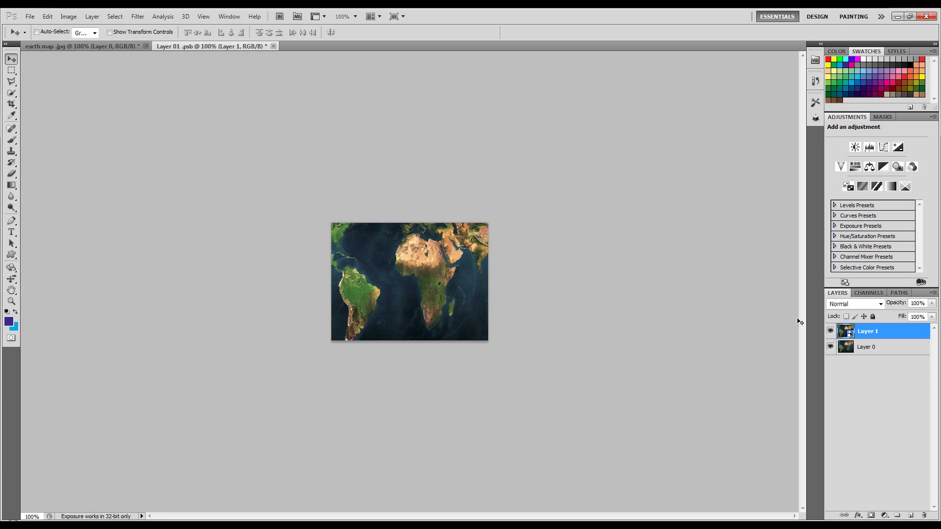
Rasterize the new Layer 1 and delete the cropped Layer 0
right_click(865, 332)
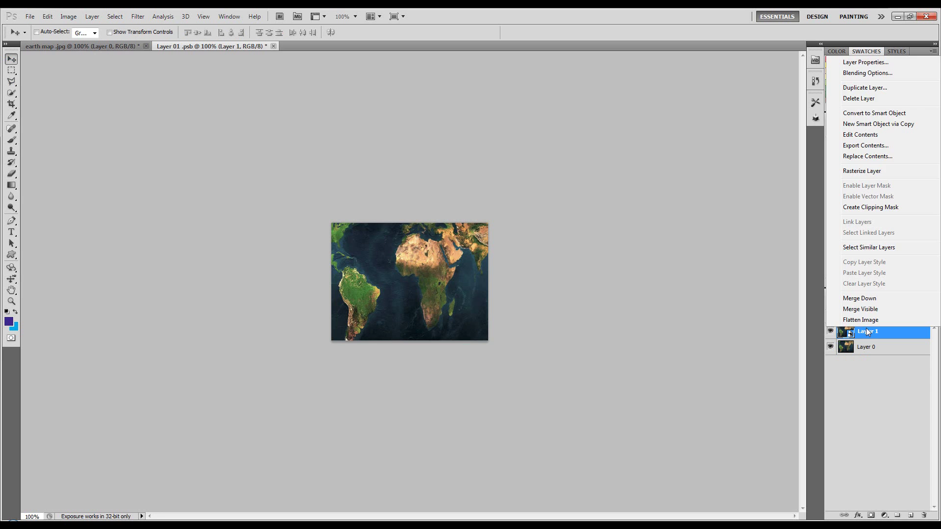
click(847, 174)
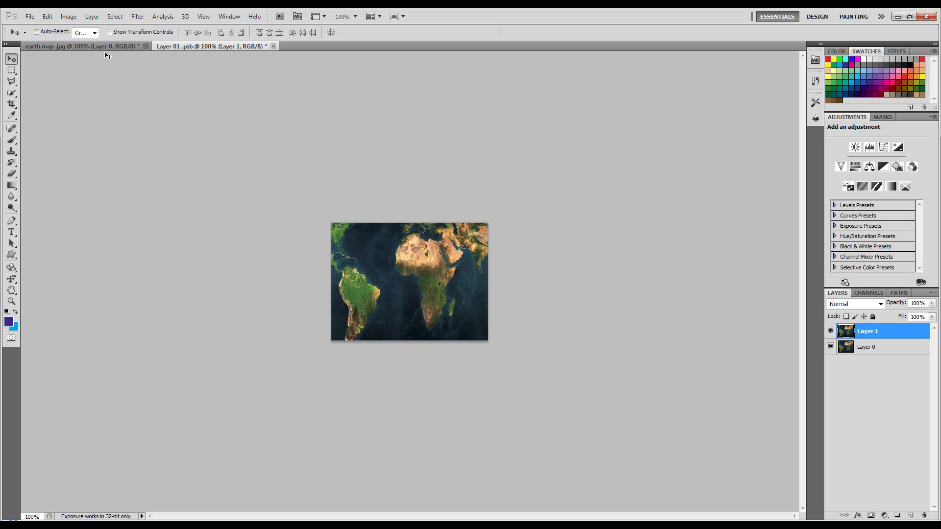
click(871, 350)
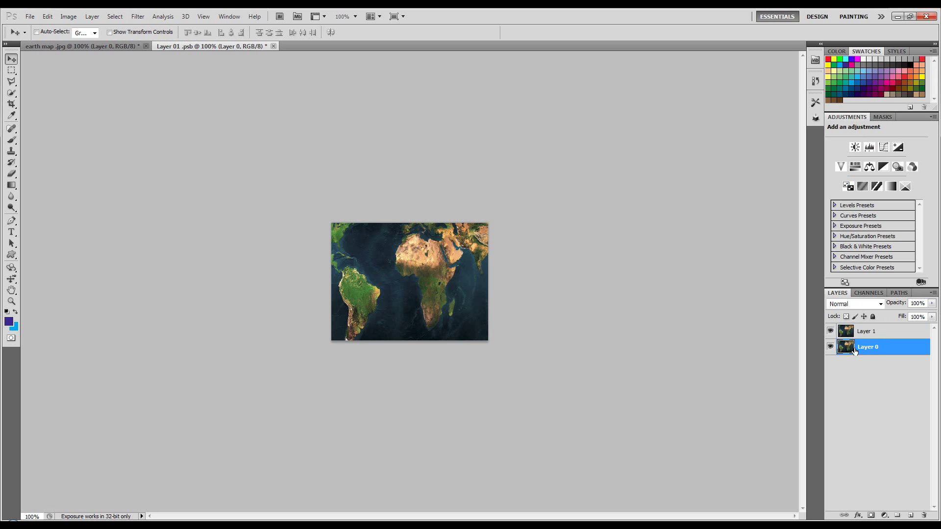
click(924, 516)
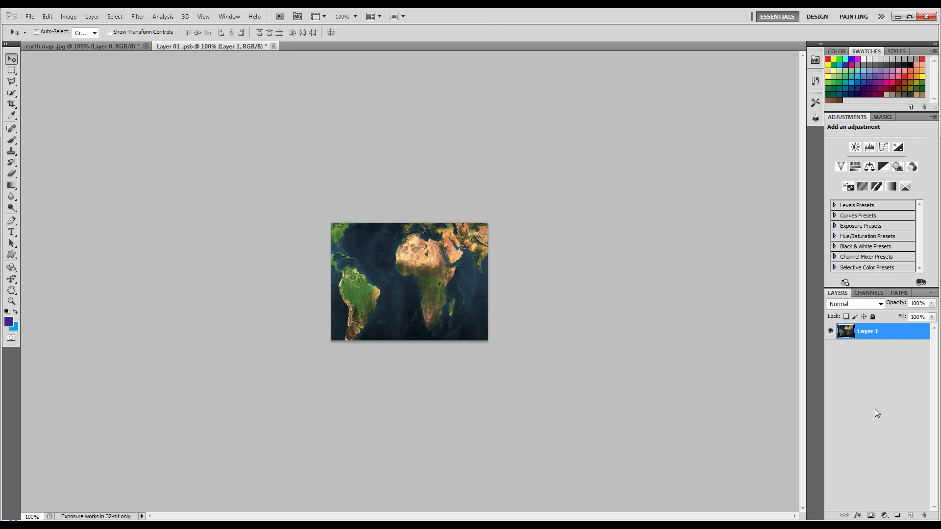
Free-transform the map to about 107% width and 50% height, then commit
key(ctrl+t)
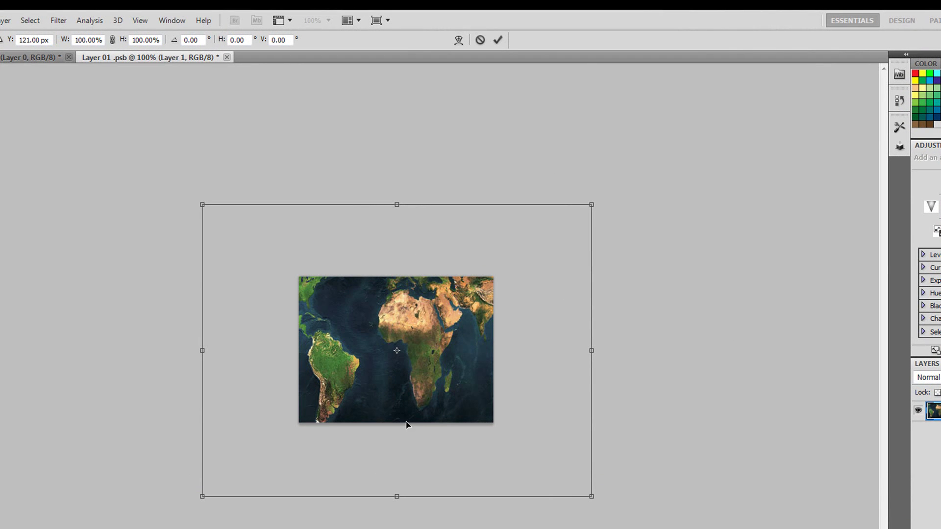
drag(396, 211, 397, 276)
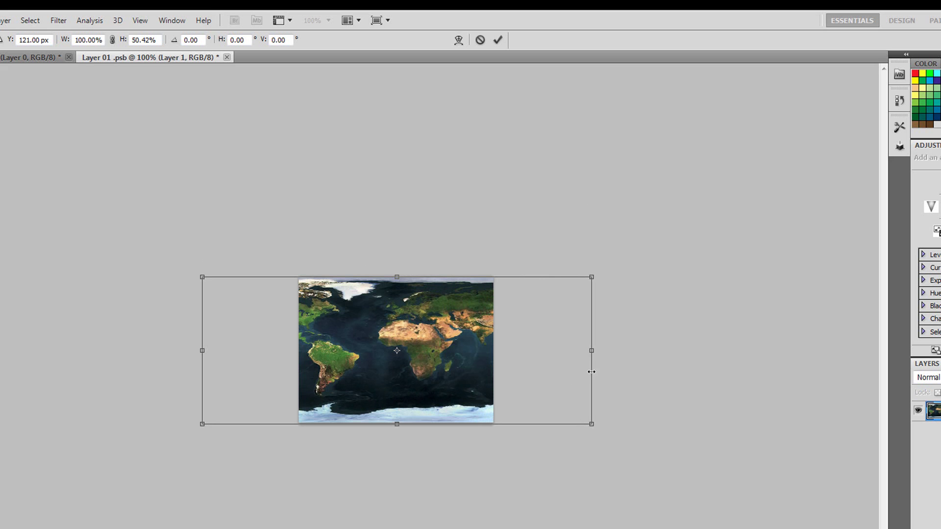
drag(592, 351, 608, 351)
click(498, 40)
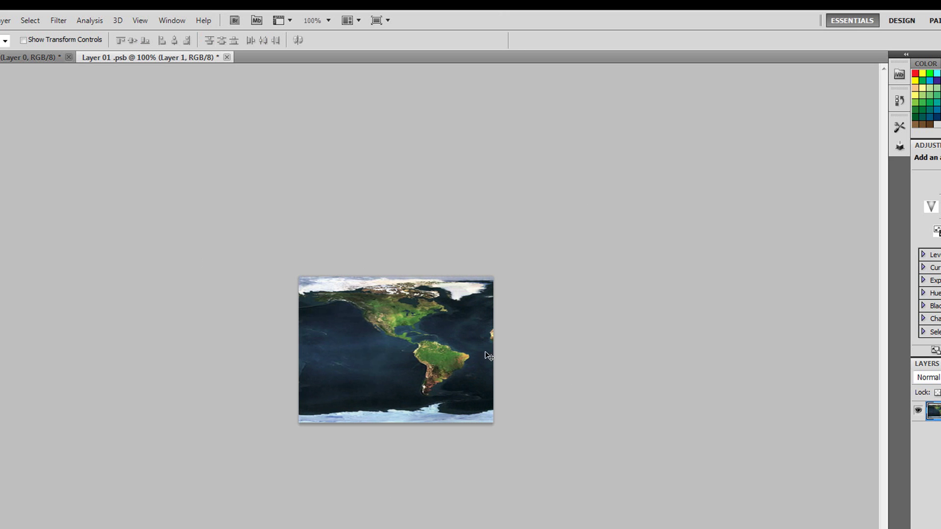
Show a taller Animation timeline and set a starting Position keyframe on Layer 1
click(171, 20)
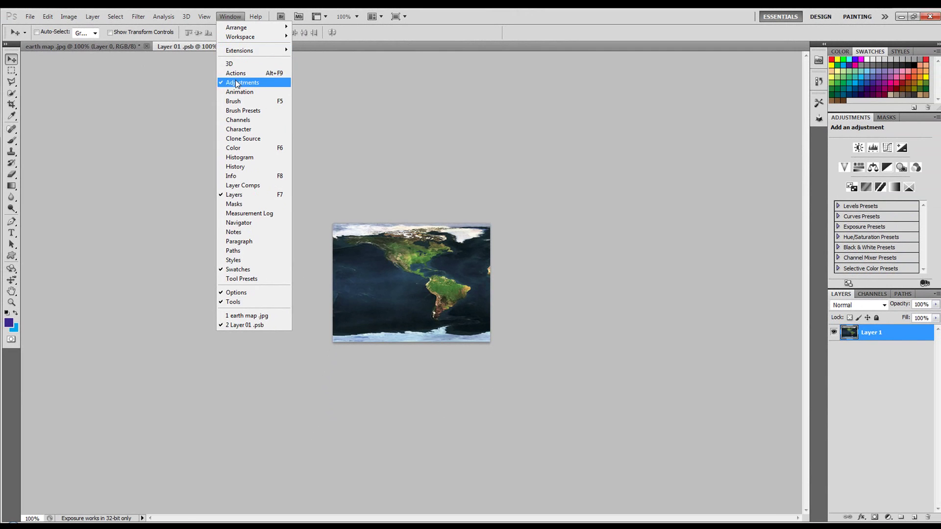
click(239, 91)
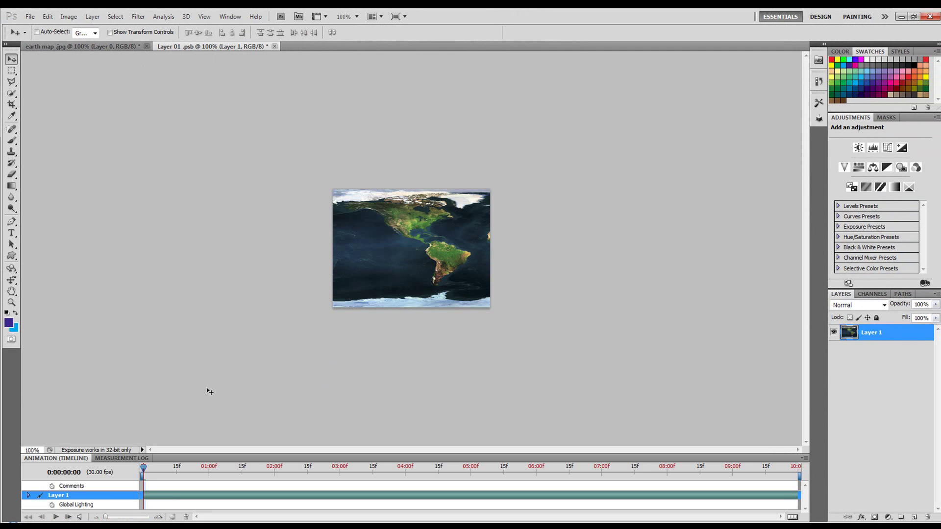
drag(158, 452, 173, 393)
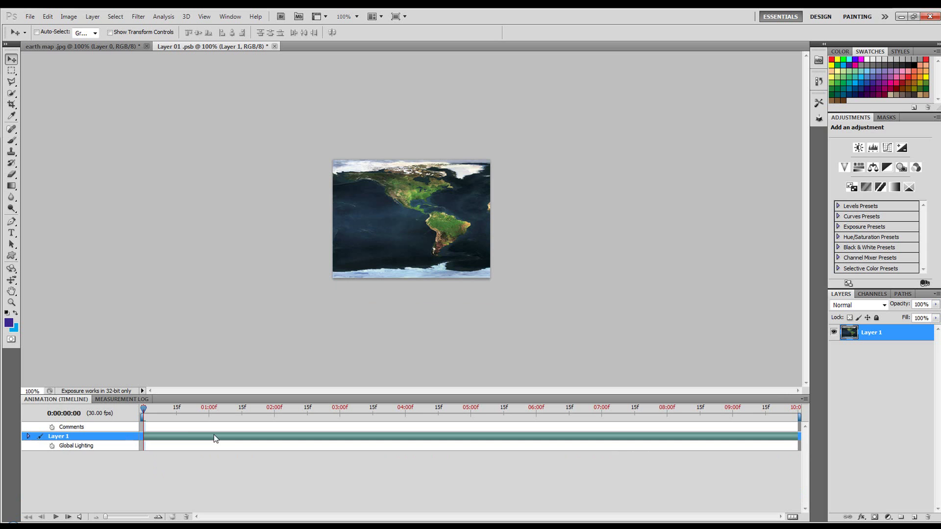
click(28, 436)
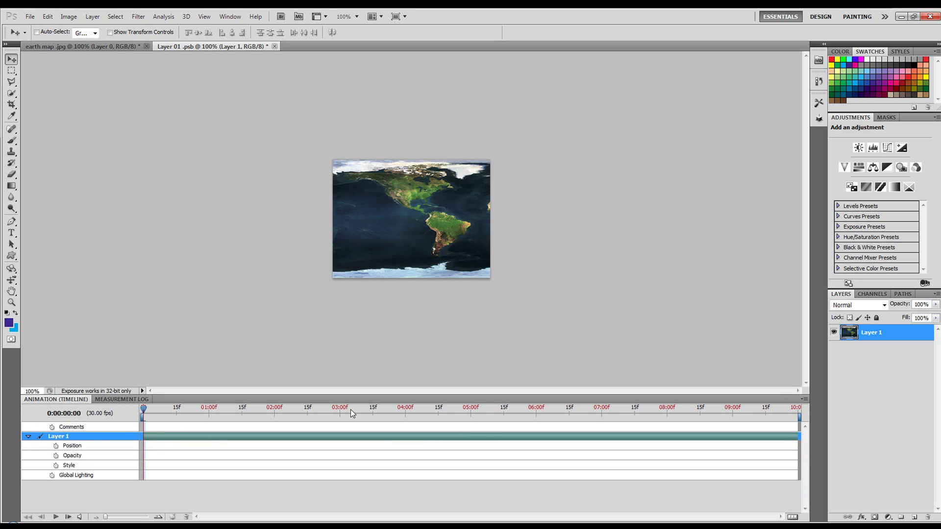
click(56, 445)
At 3 seconds, end the work area and slide the map left to Africa
drag(143, 414, 340, 410)
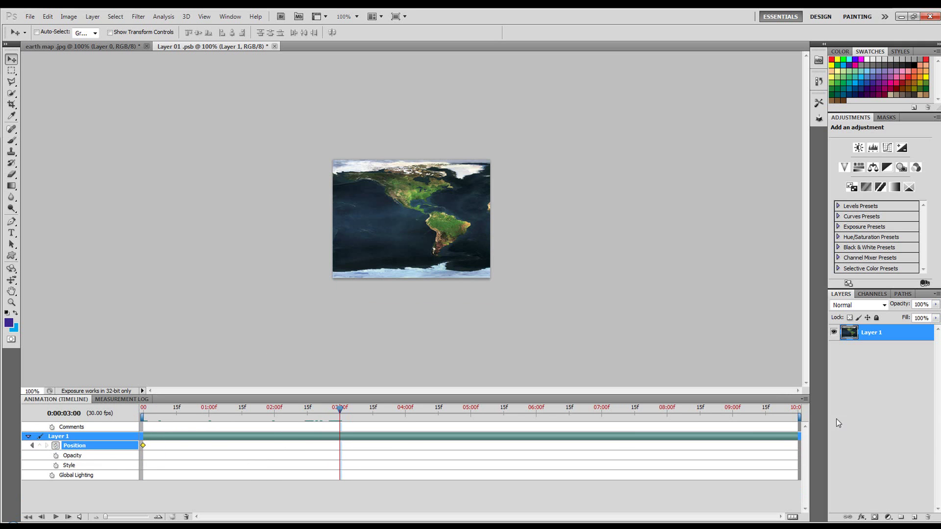
drag(799, 416, 340, 416)
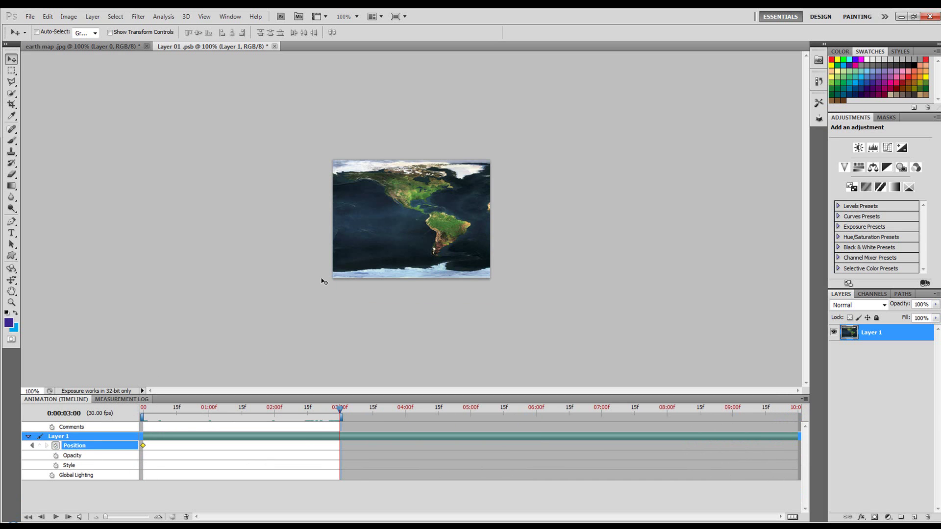
drag(445, 231, 394, 253)
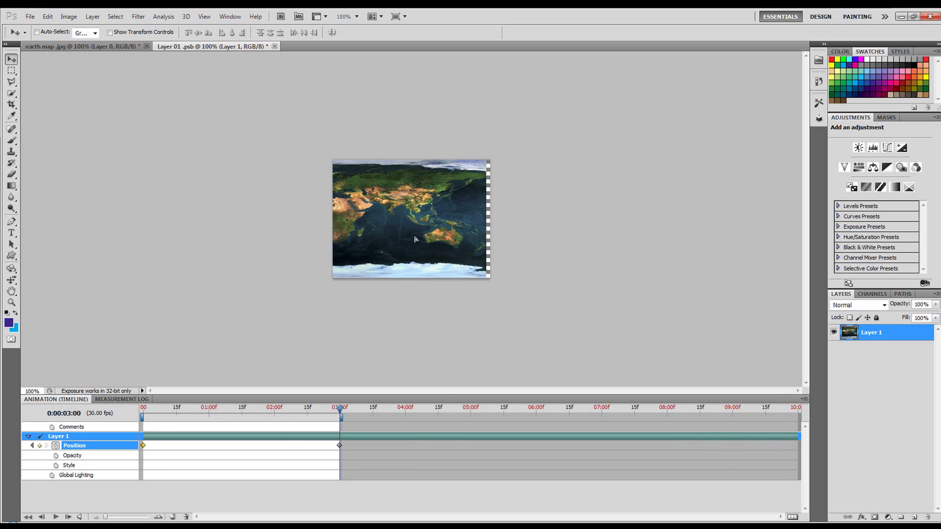
Trim the document to the 3-second work area and preview the playback
click(804, 399)
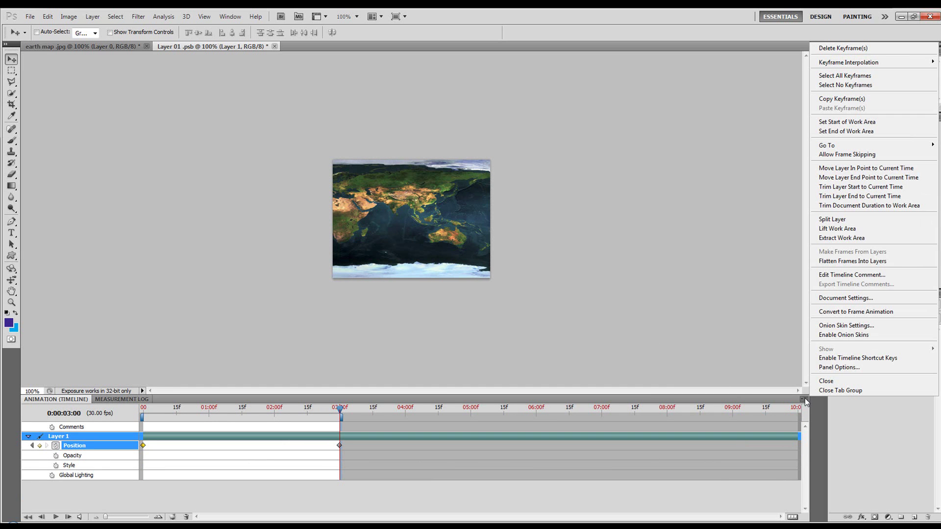
click(852, 210)
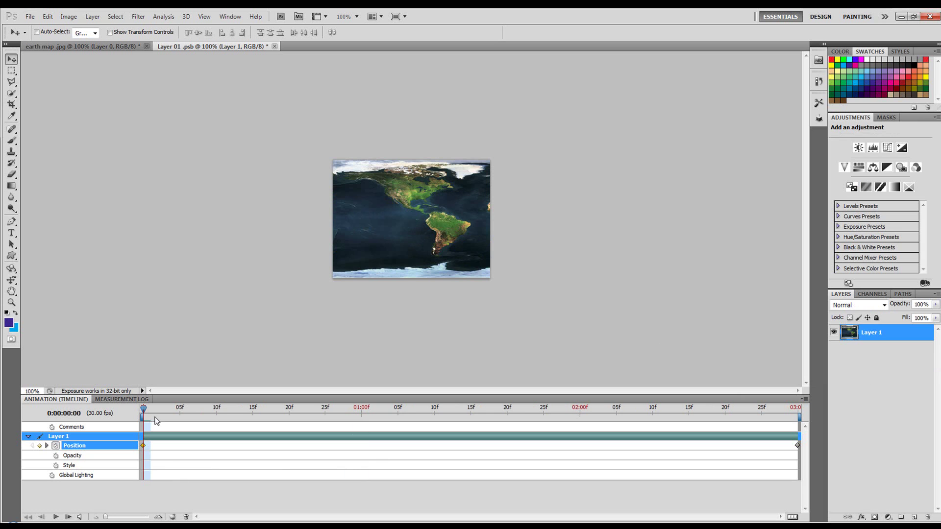
key(space)
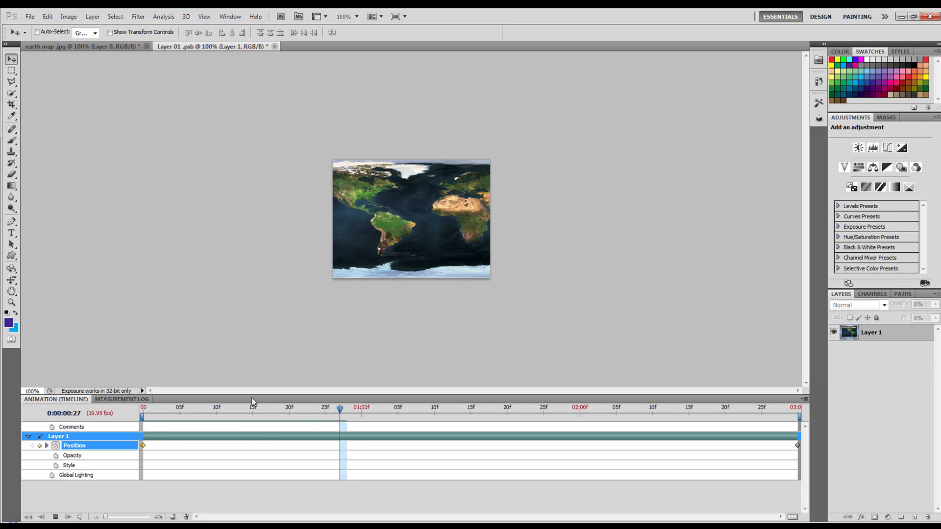
key(space)
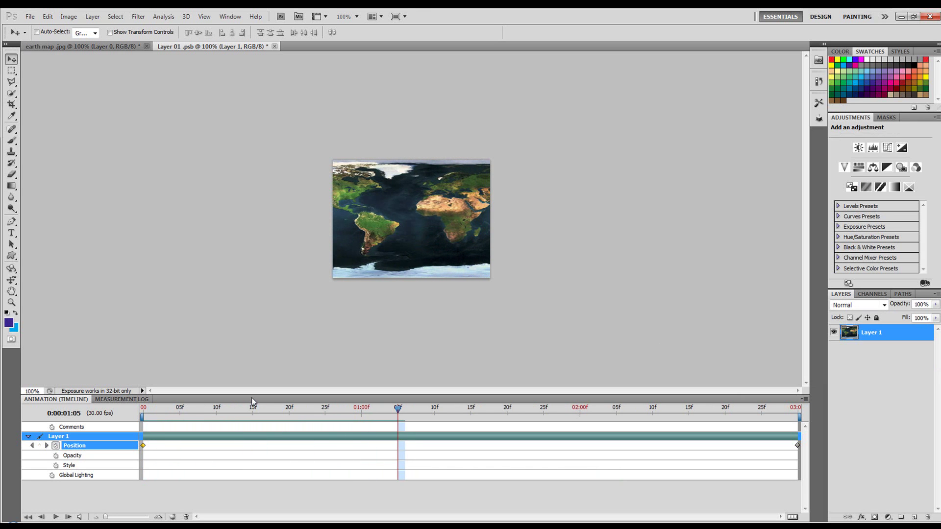
Save and close Layer 01.psb, dismissing the Windows performance notification
click(274, 46)
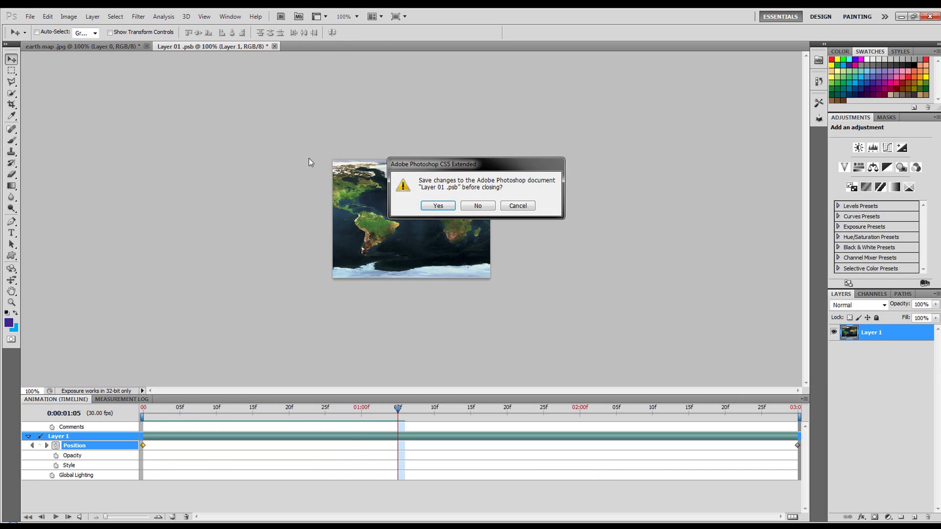
click(435, 206)
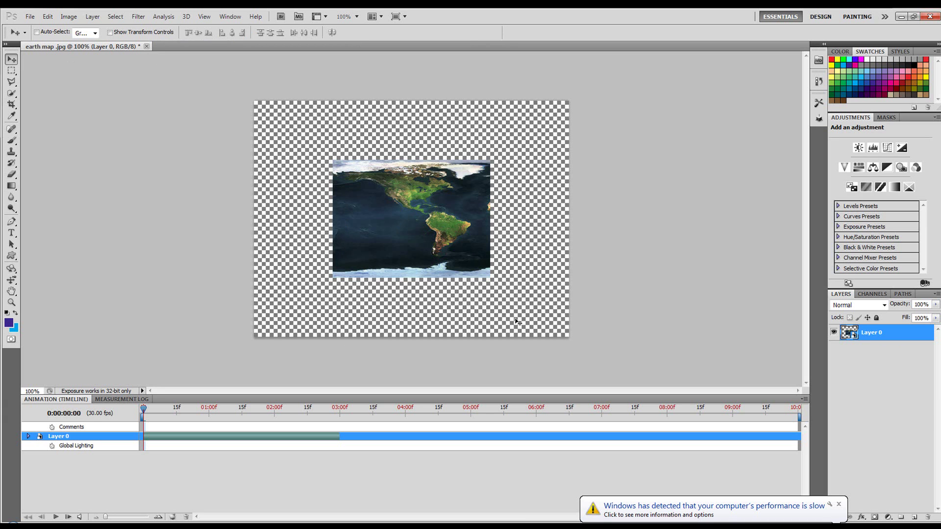
click(838, 504)
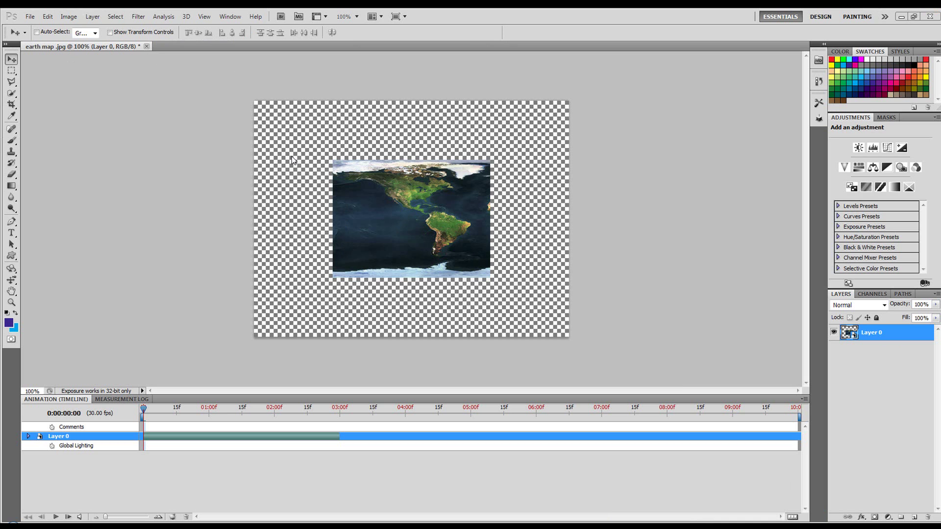
Trim the earth map canvas by its transparent pixels
click(74, 17)
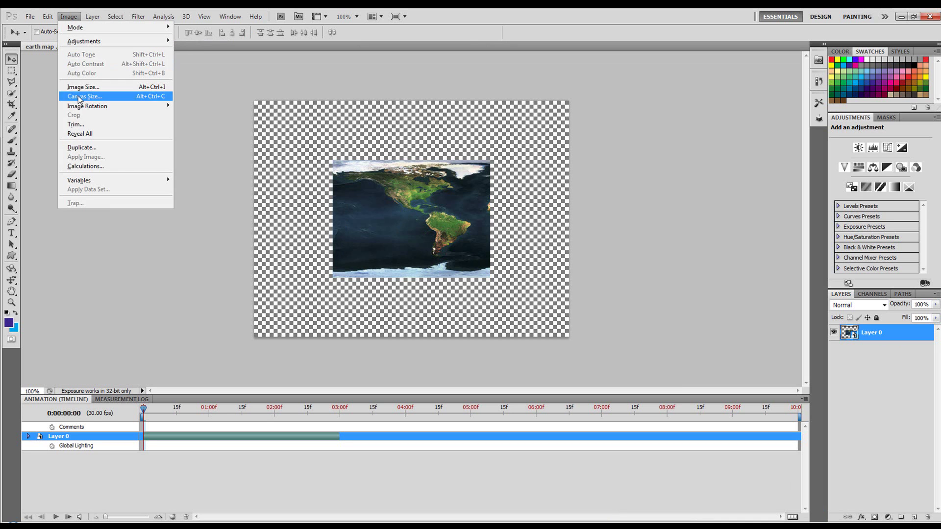
click(79, 125)
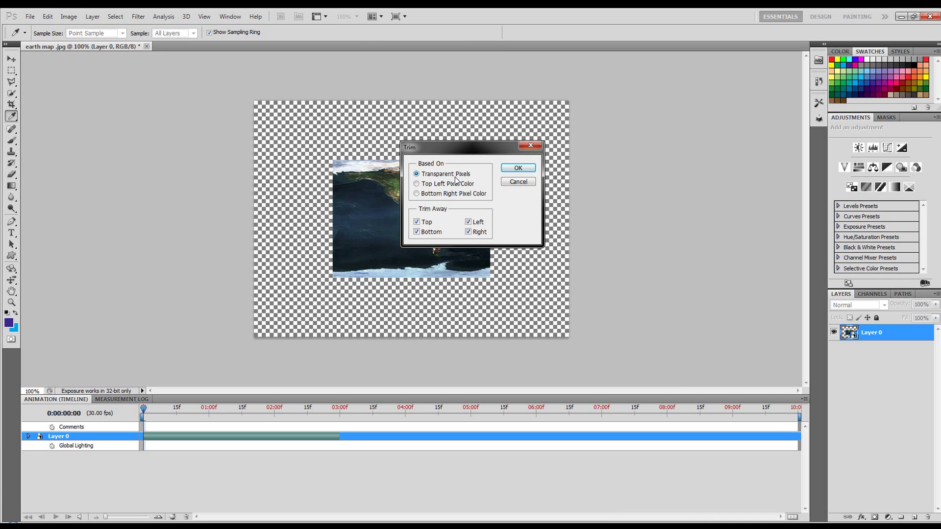
click(518, 168)
key(v)
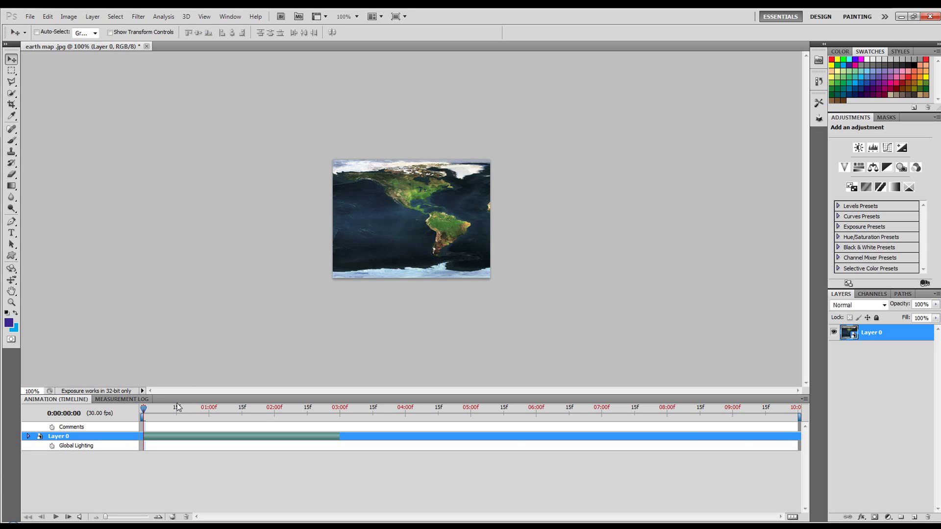
End the work area at 03:00f, set Document Settings duration to 3 seconds, and scrub to preview
drag(798, 417, 343, 422)
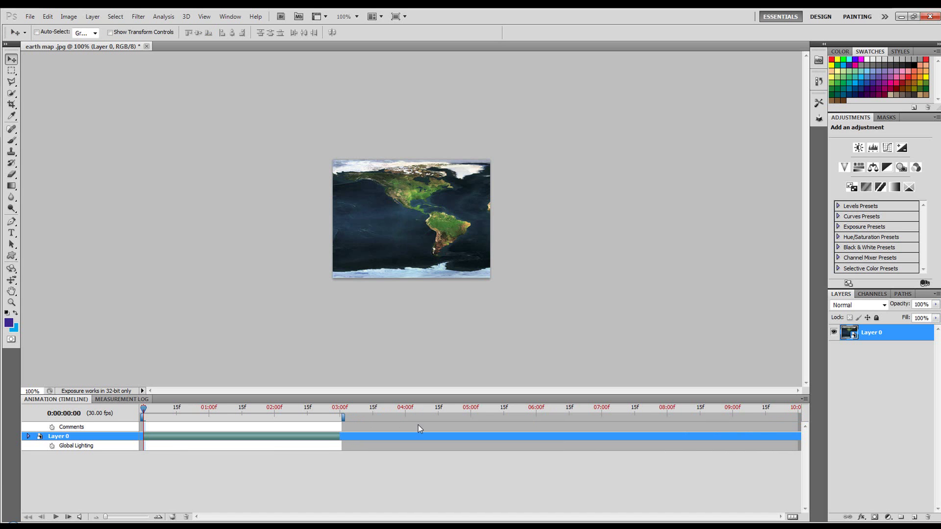
click(805, 400)
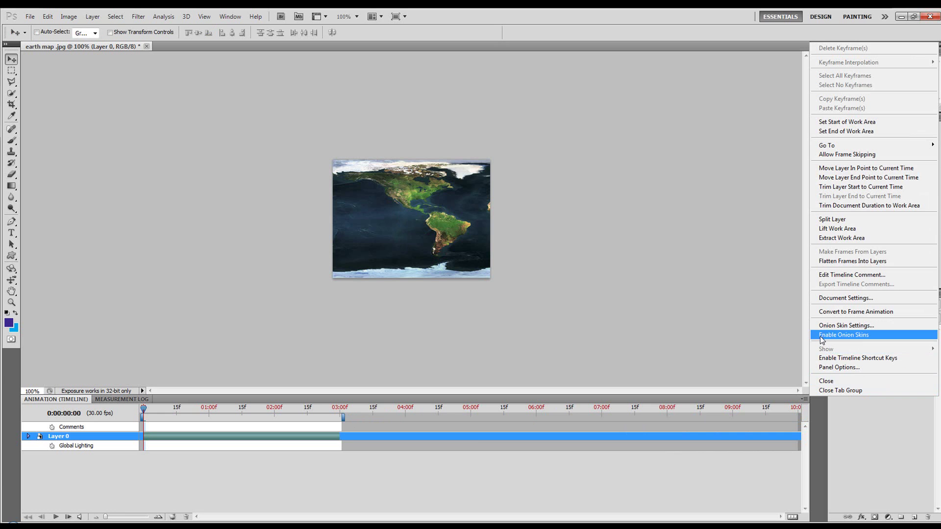
click(833, 298)
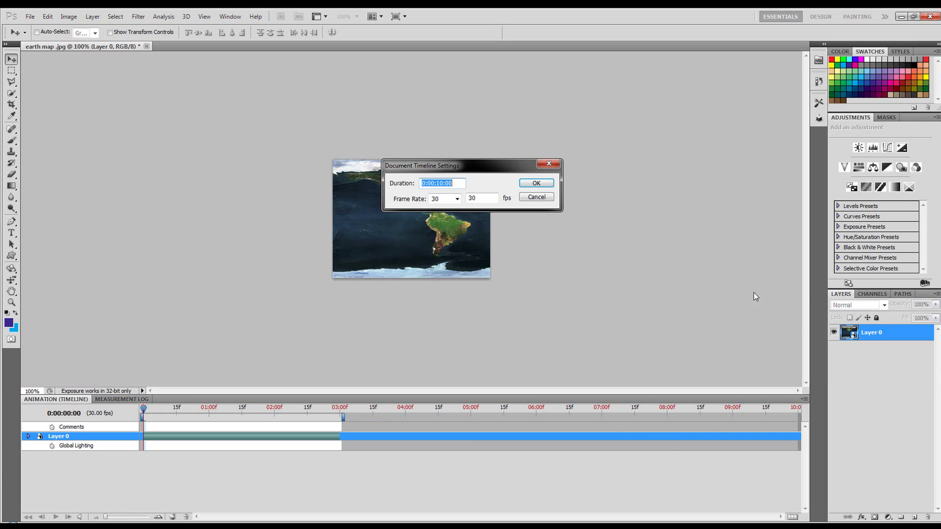
click(440, 184)
click(536, 183)
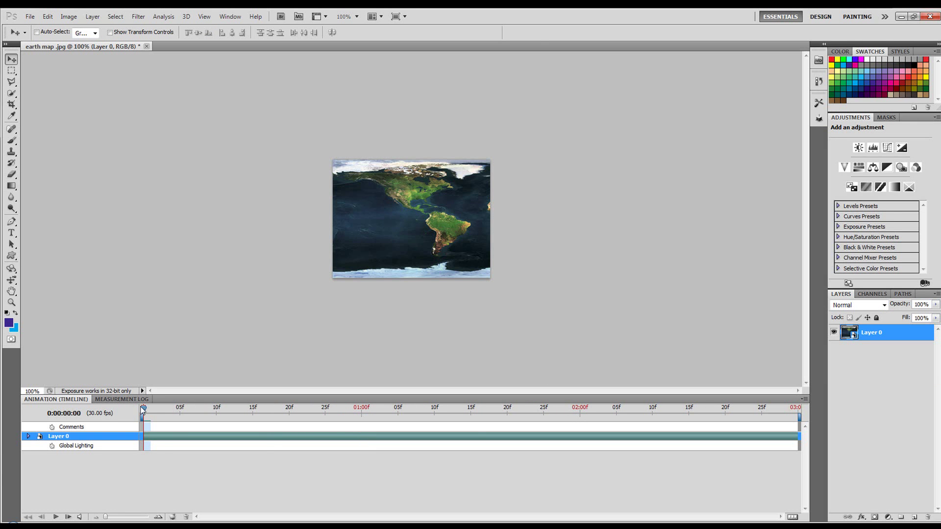
drag(142, 409, 188, 410)
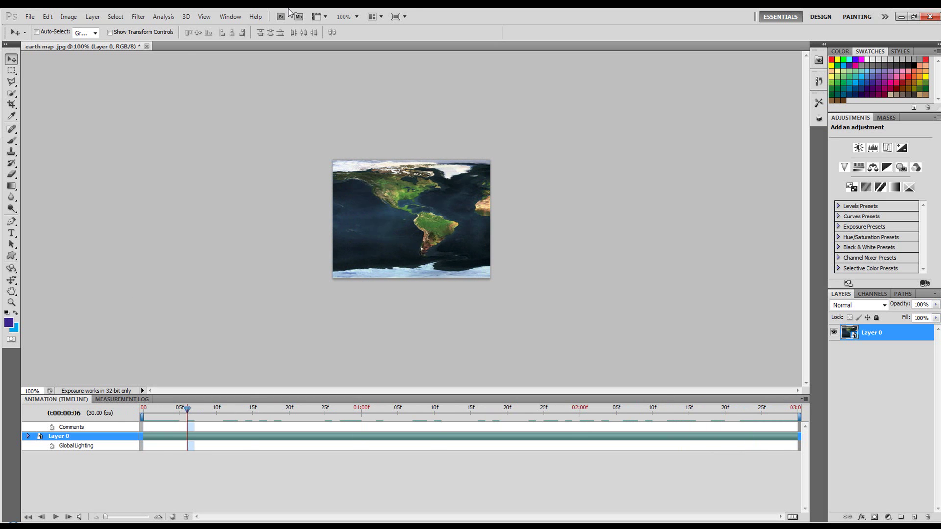
Apply Filter > Distort > Spherize to Layer 0 with default settings
click(142, 18)
click(144, 18)
click(139, 18)
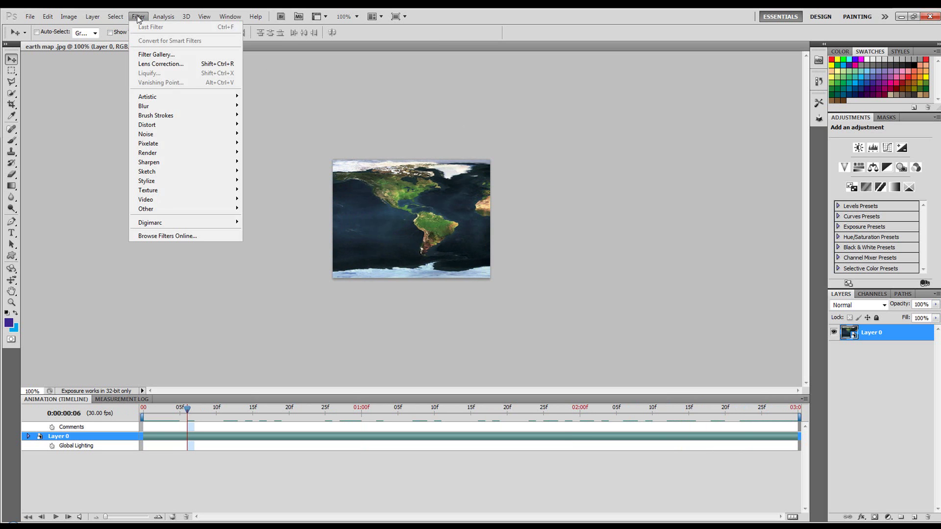
mouse_move(151, 21)
mouse_move(156, 125)
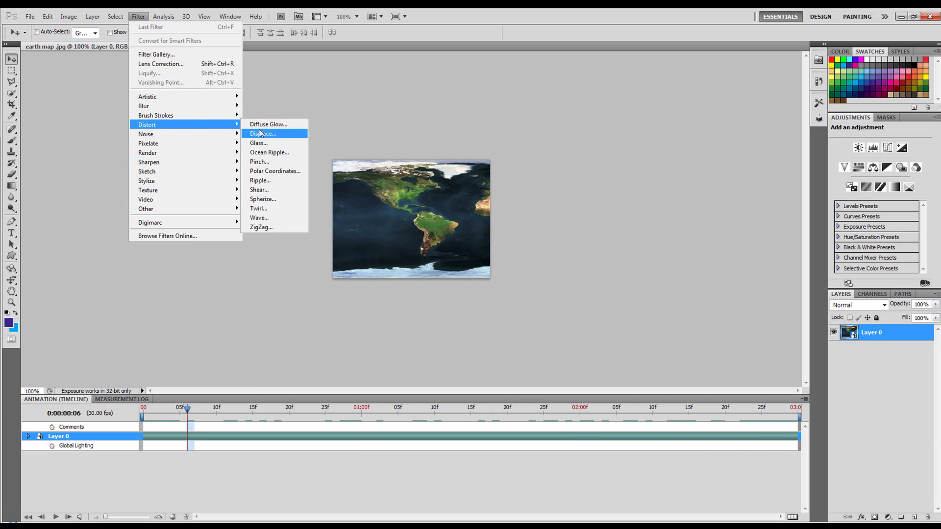
click(287, 200)
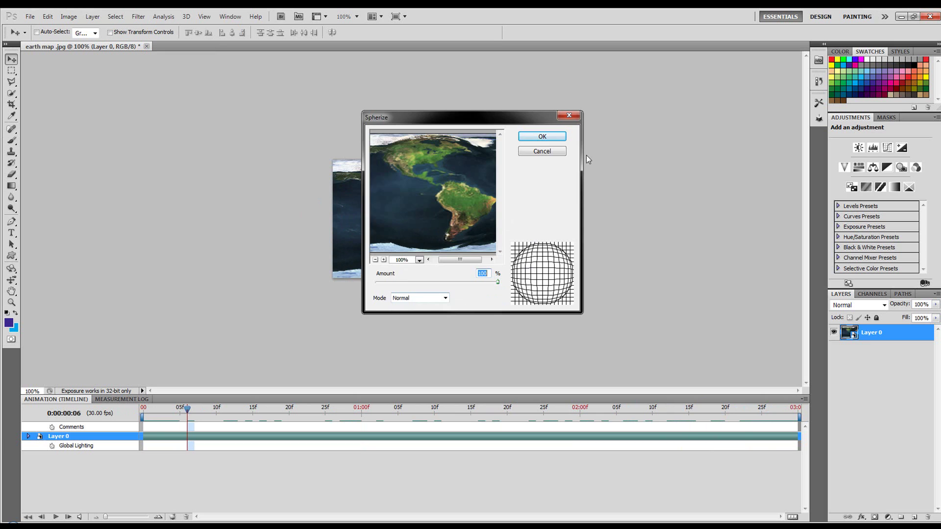
click(564, 136)
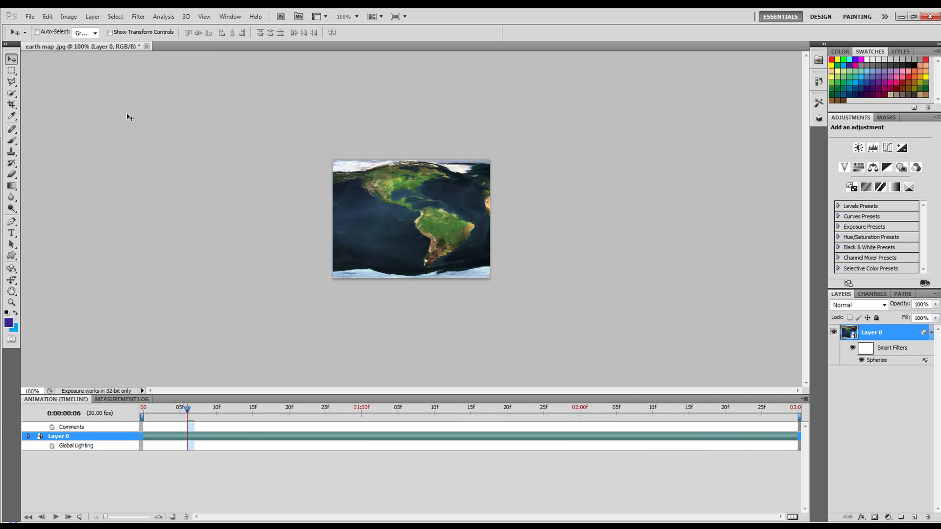
Draw a circular elliptical selection over the map, add it as a layer mask, and scrub to preview
click(11, 70)
click(49, 78)
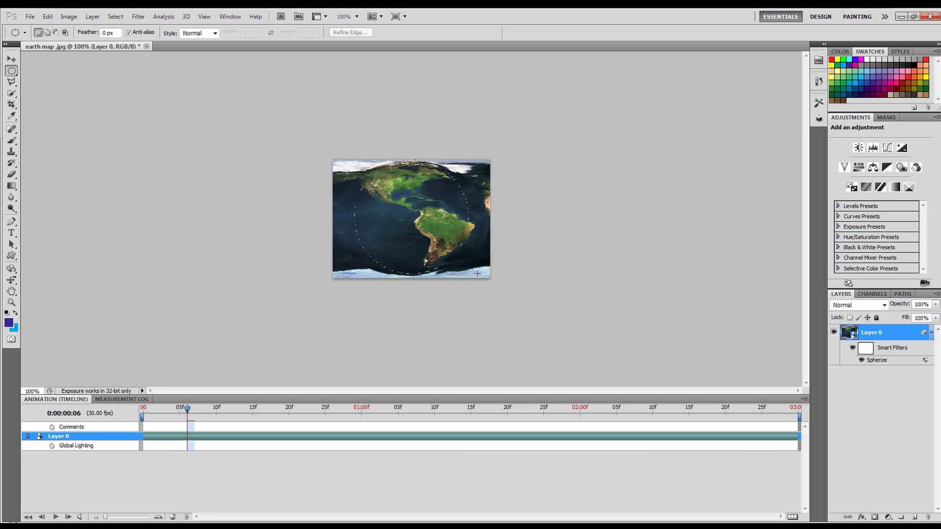
drag(477, 273, 479, 274)
drag(475, 277, 475, 277)
click(874, 517)
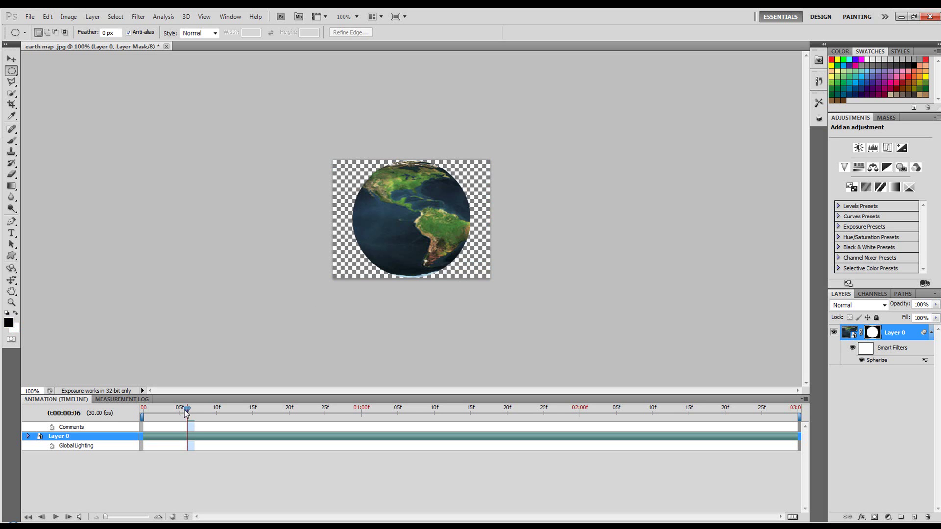
drag(187, 414, 252, 415)
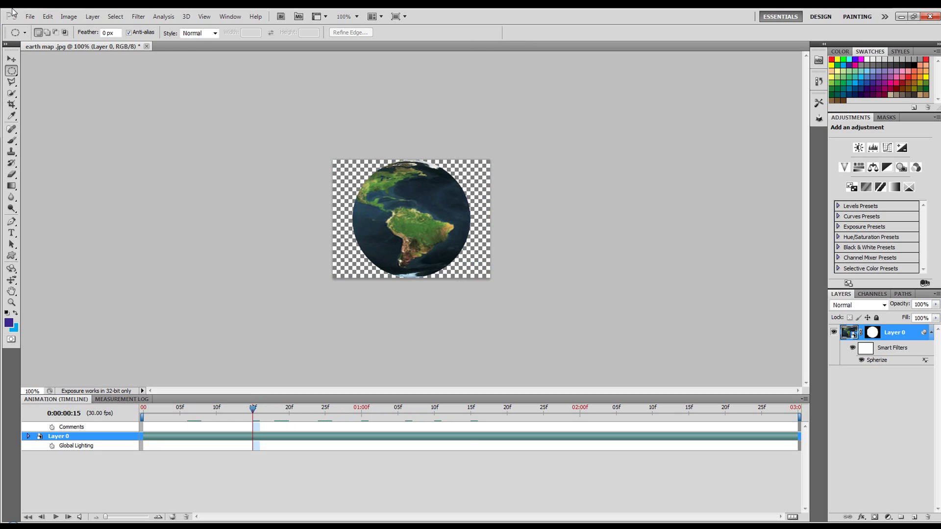
Create a new 500×500 document and fill it with 50% gray
click(30, 16)
click(35, 22)
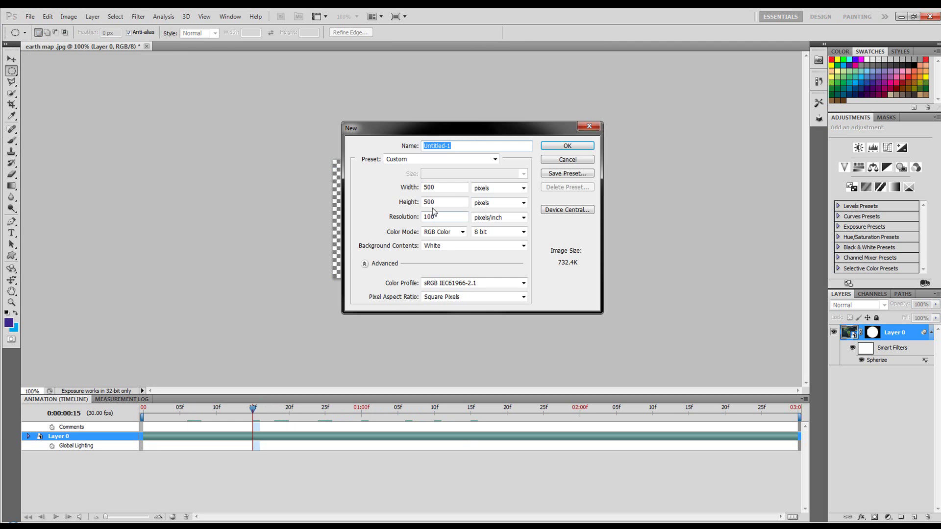
click(580, 147)
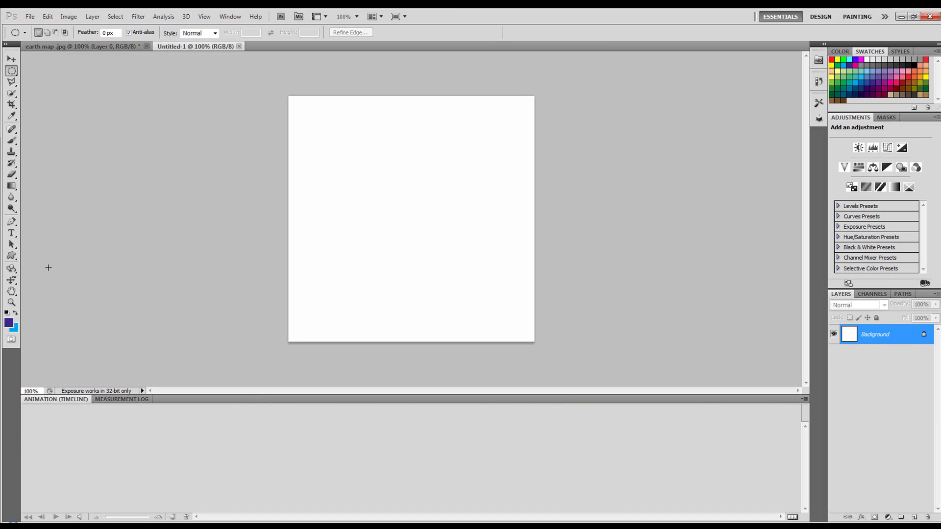
key(shift+F5)
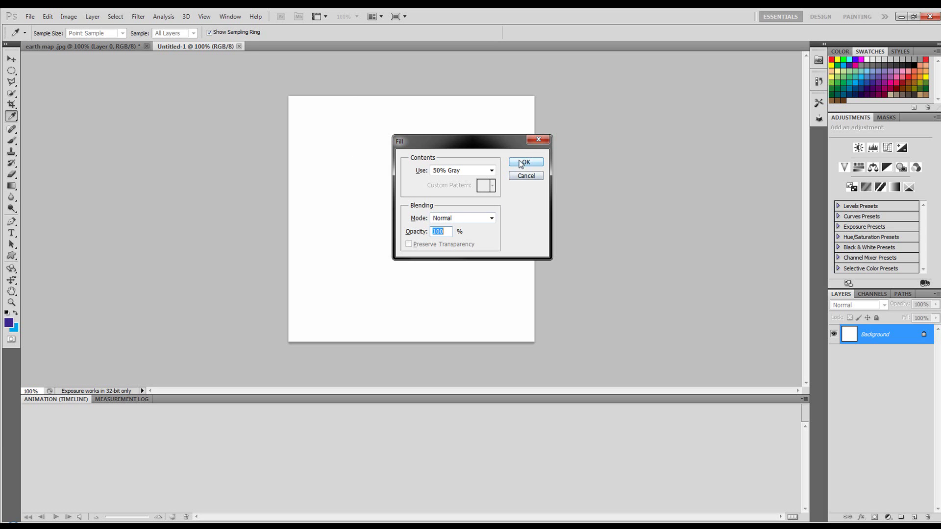
click(521, 165)
key(m)
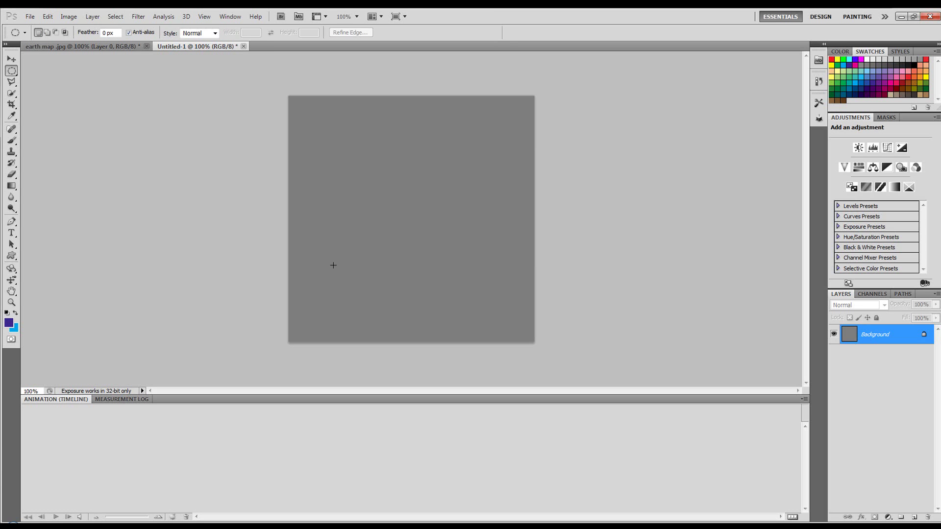
Add 35% uniform monochromatic noise to the gray canvas
click(138, 17)
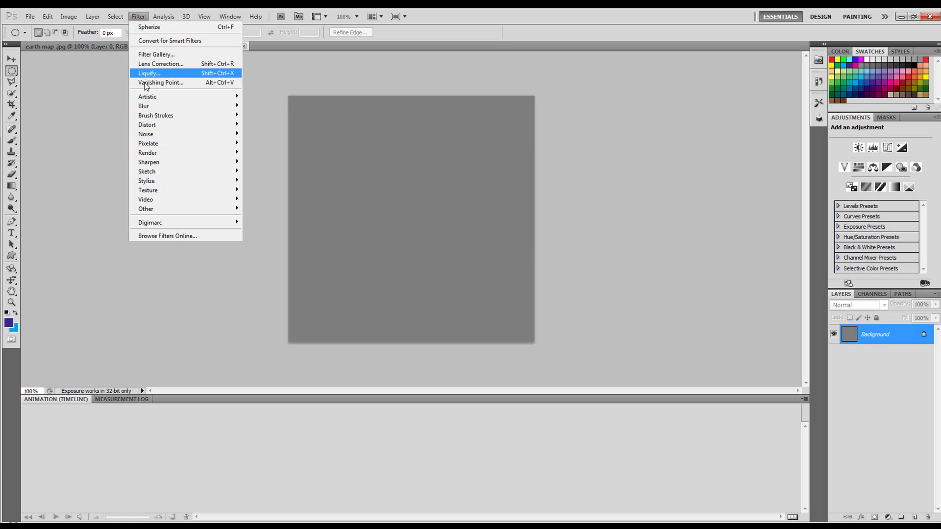
mouse_move(164, 135)
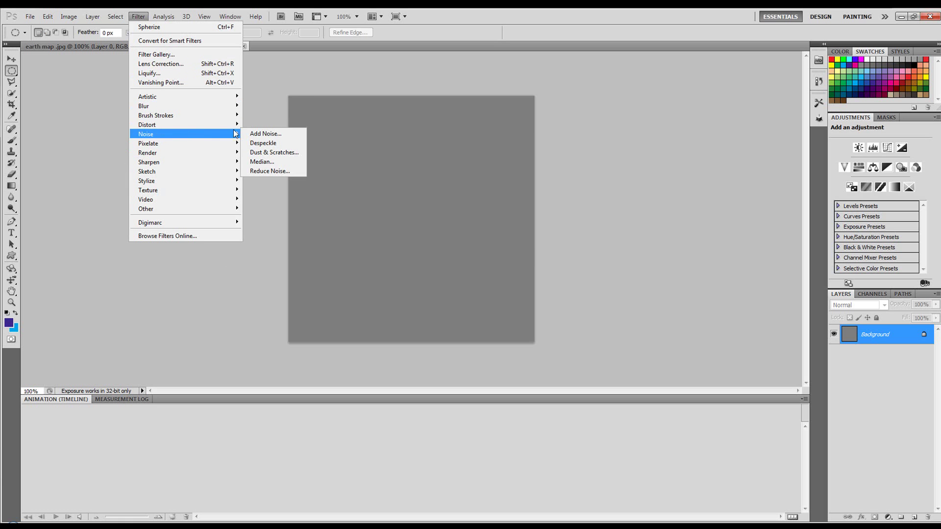
click(265, 134)
text(35)
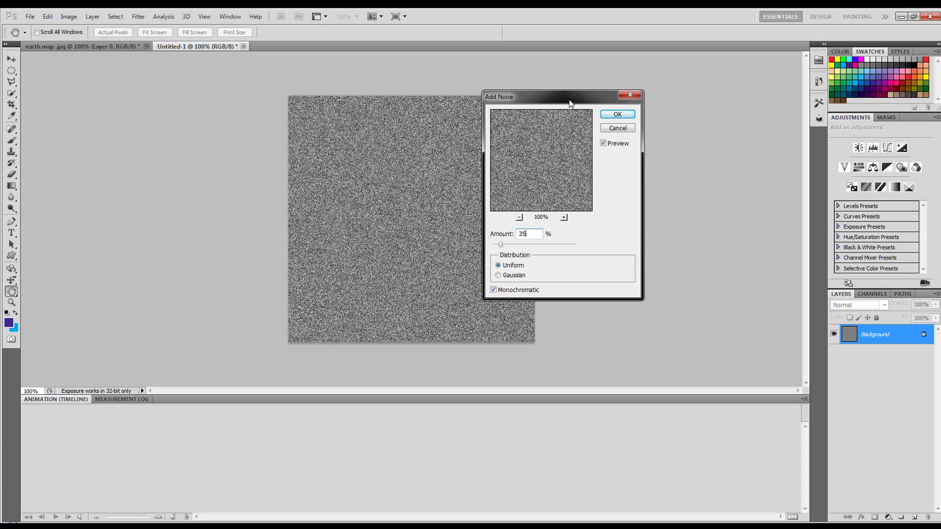
drag(571, 101, 596, 93)
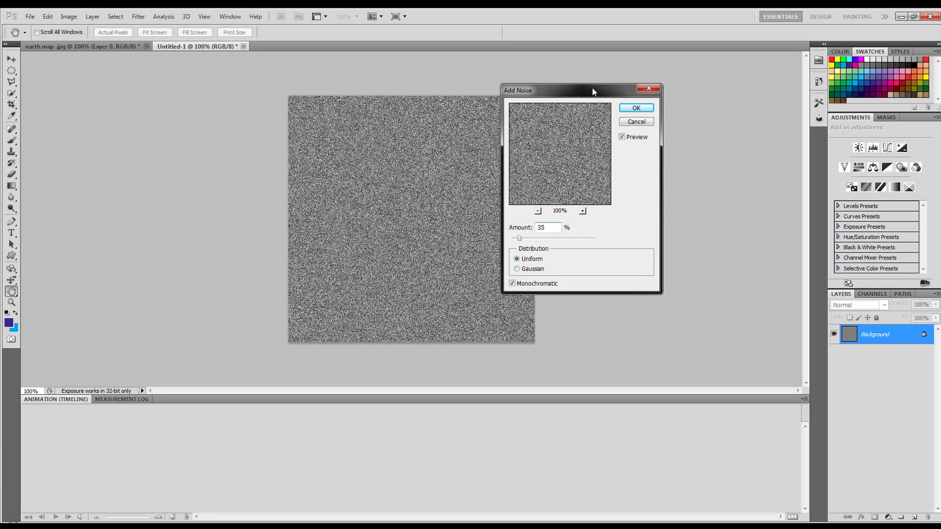
click(643, 106)
click(138, 16)
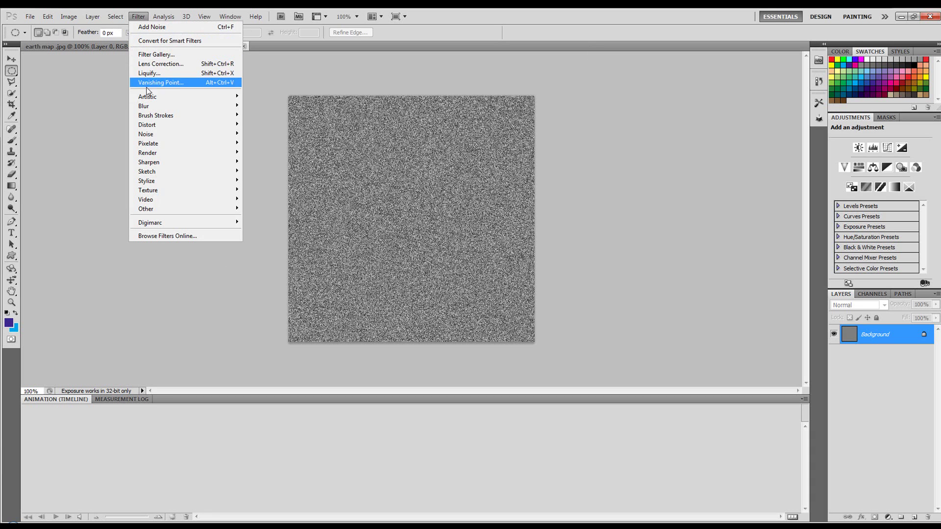
Blur the noise, then apply Levels at 168 / 1.00 / 200 so only white specks remain on black
mouse_move(151, 107)
click(273, 116)
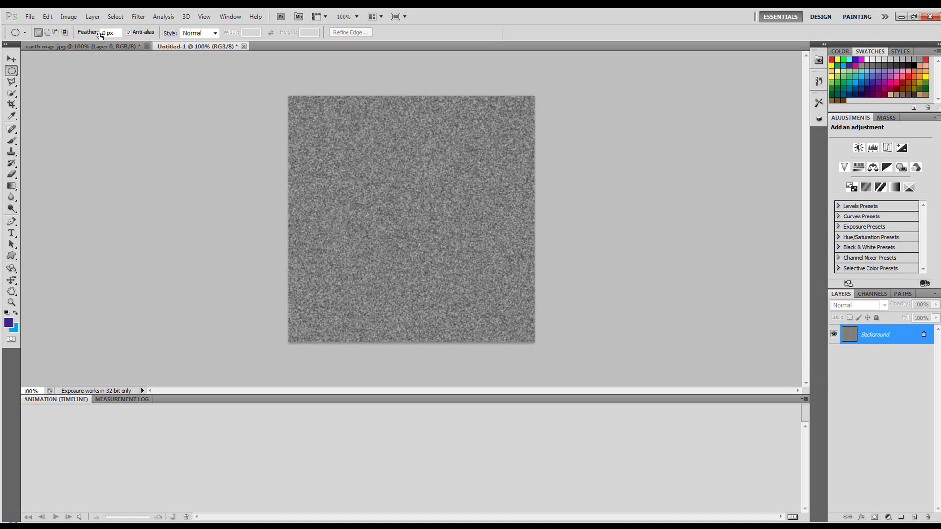
key(ctrl+l)
drag(416, 130, 669, 122)
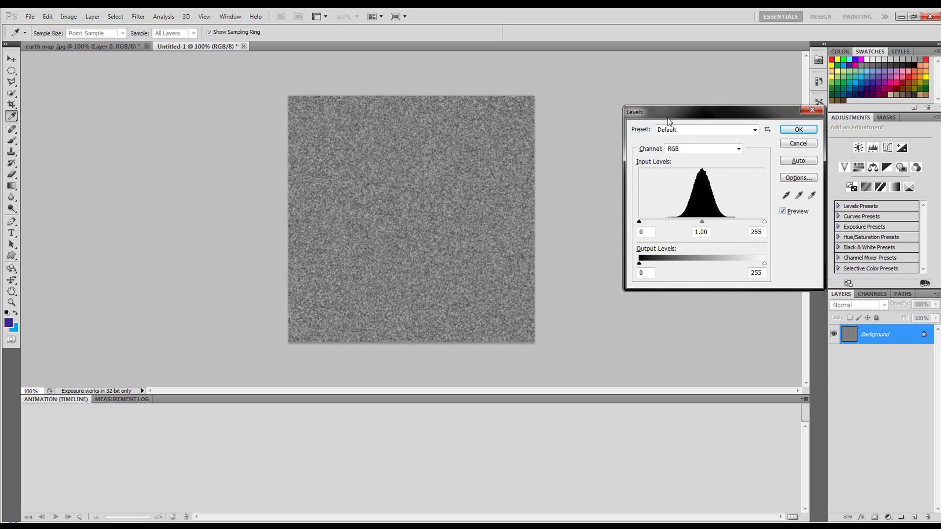
drag(639, 222, 680, 223)
key(Tab)
key(Tab)
text(211)
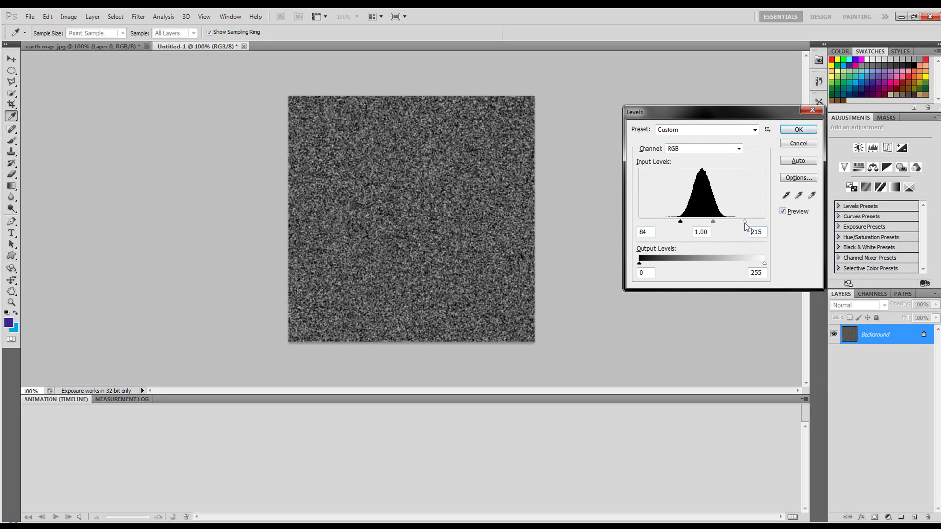
drag(682, 223, 723, 224)
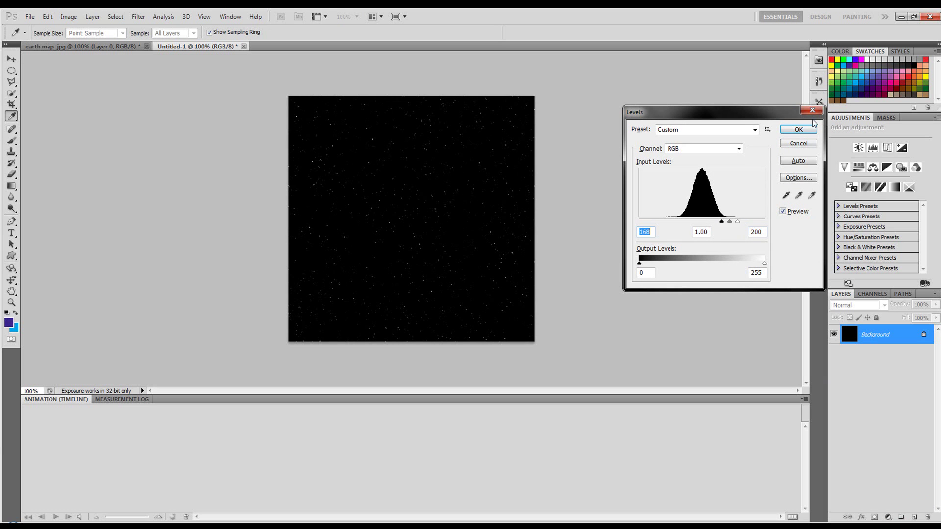
click(798, 130)
Drag the globe layer from the earth map document onto the Untitled-1 star field
key(m)
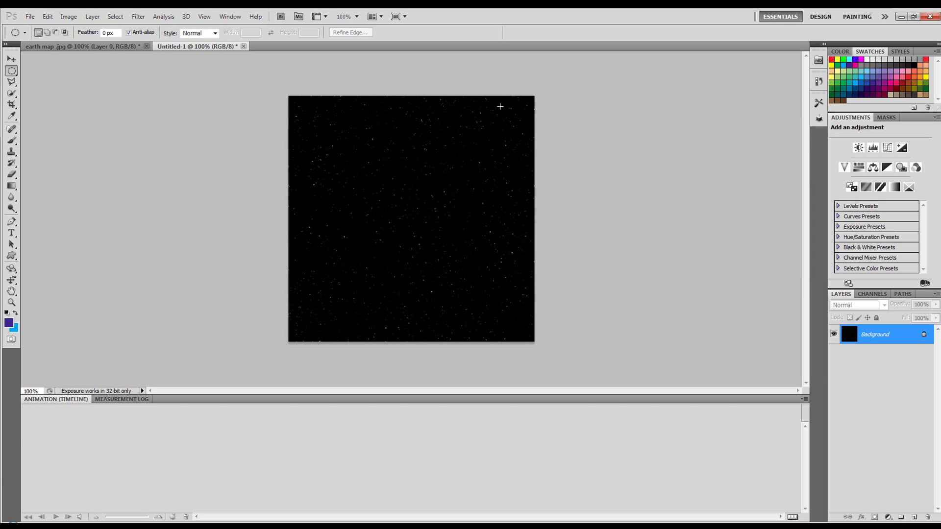
click(81, 45)
key(v)
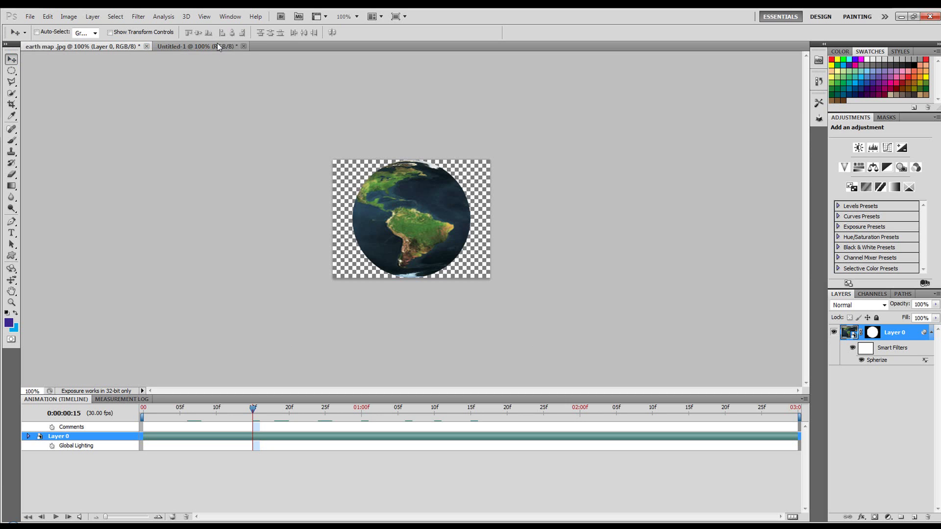
drag(375, 221, 428, 237)
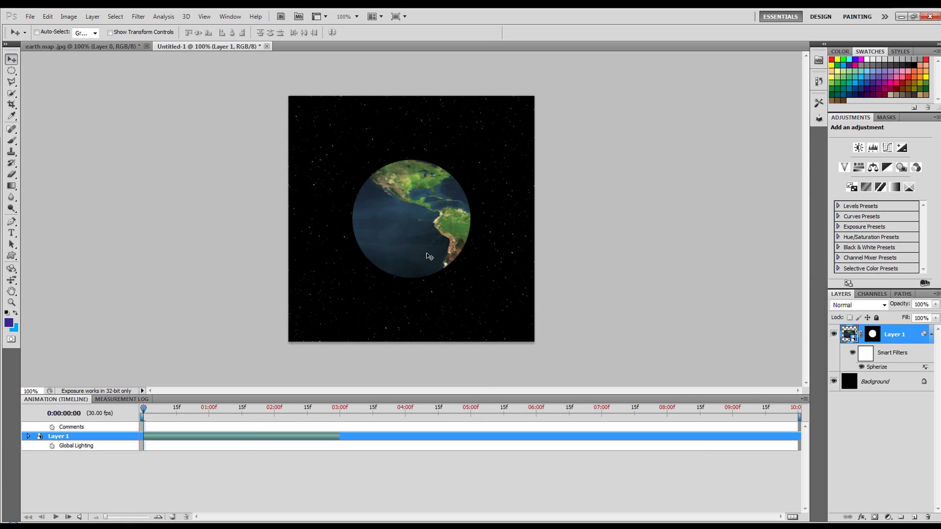
Rotate the earth layer about 7.48° clockwise, dismissing the smart filter warning
key(ctrl+t)
click(425, 234)
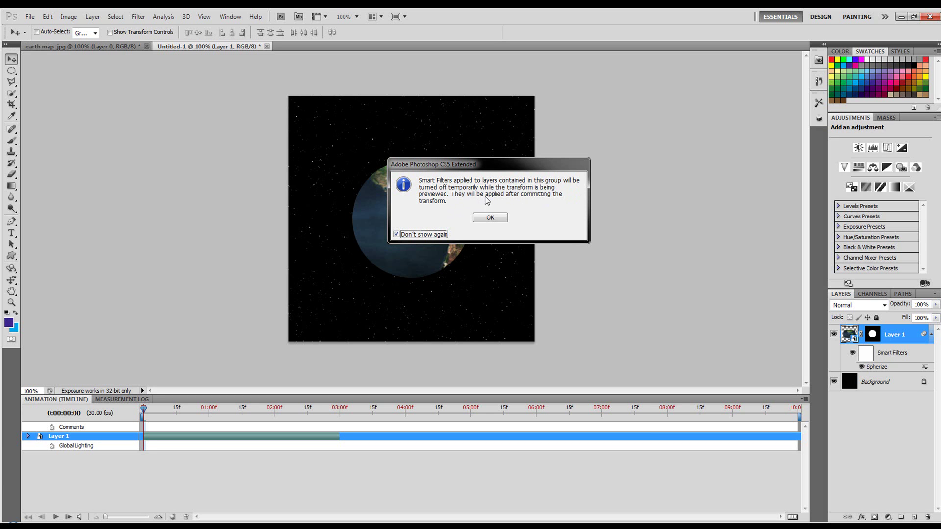
click(488, 218)
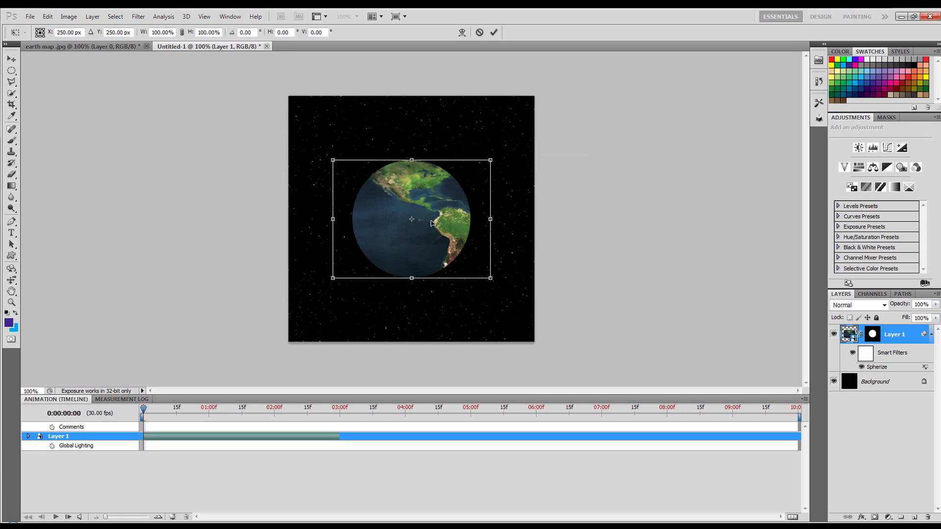
drag(507, 151, 482, 162)
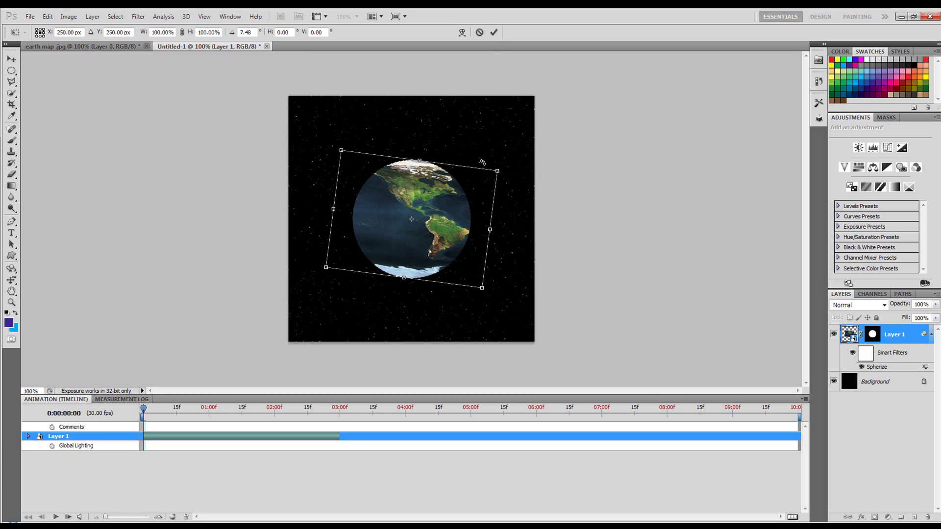
click(496, 32)
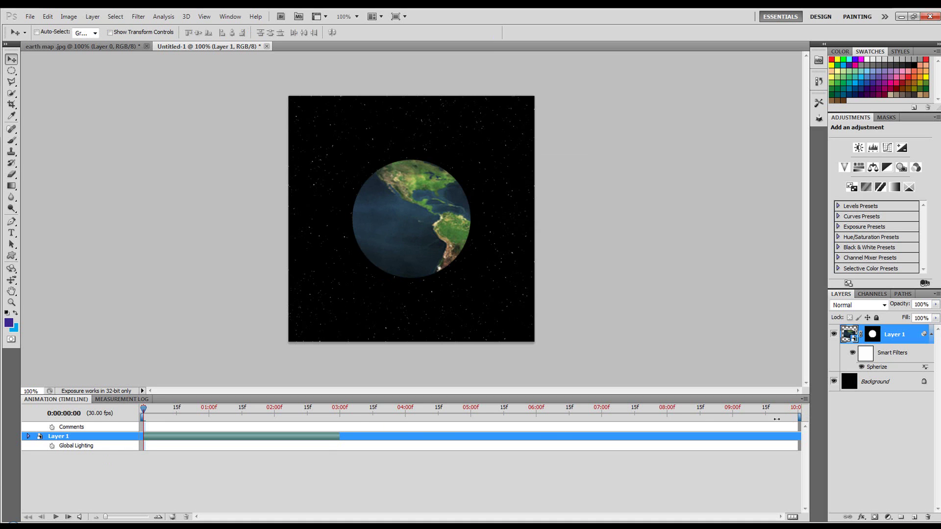
End the work area at 03:00f and trim the document duration to the work area
drag(777, 418, 342, 418)
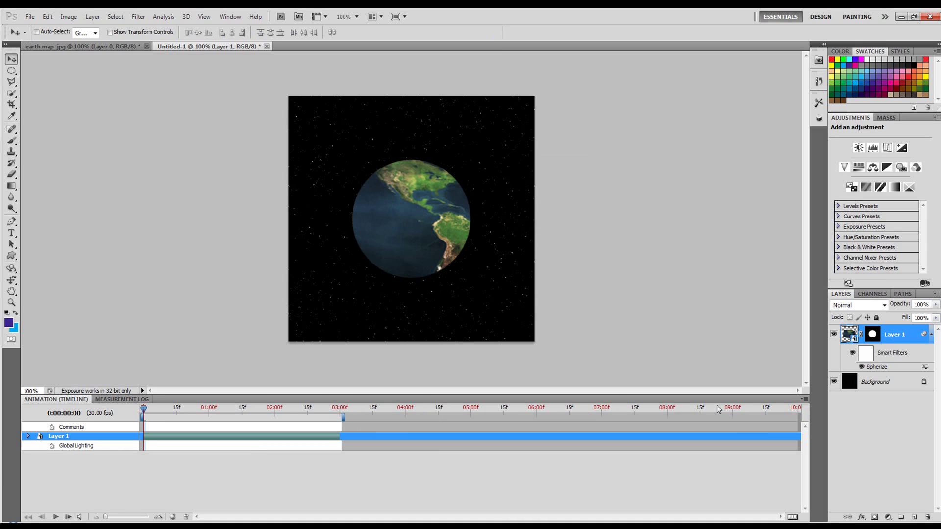
click(804, 399)
click(825, 206)
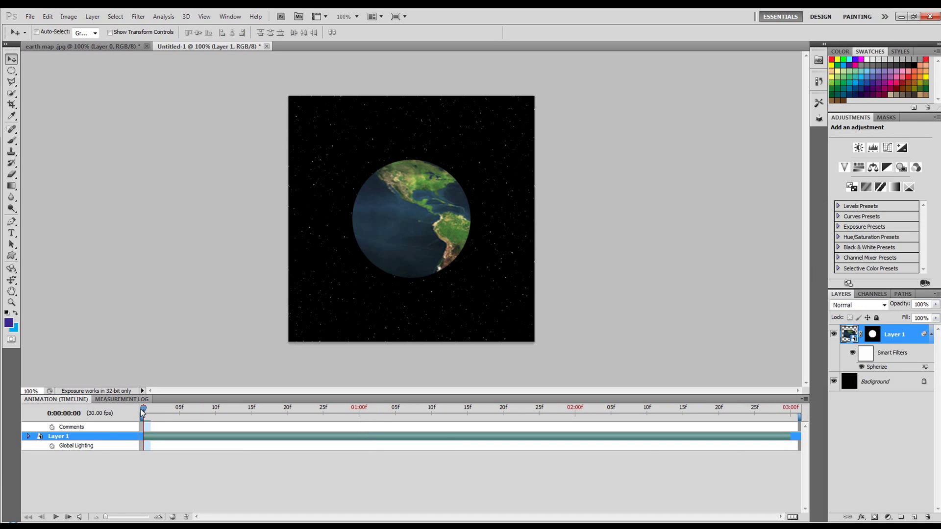
drag(144, 412, 789, 416)
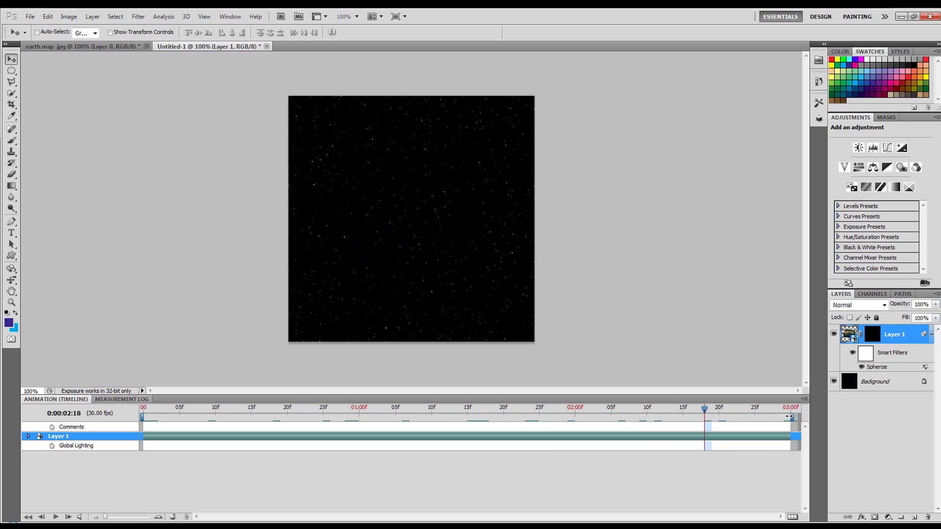
drag(711, 412, 377, 410)
Lower the Performance memory allowance to 5566 MB (77%) in Preferences
click(47, 16)
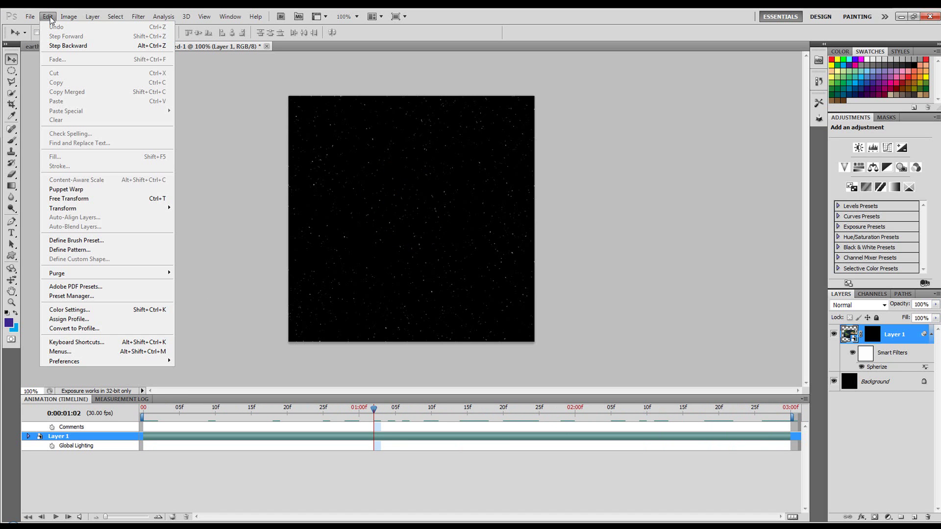
mouse_move(150, 362)
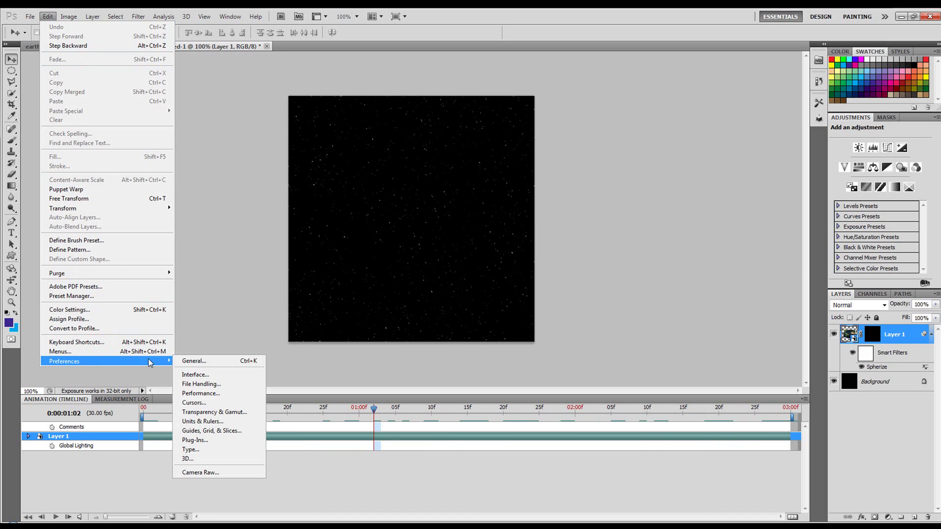
click(201, 393)
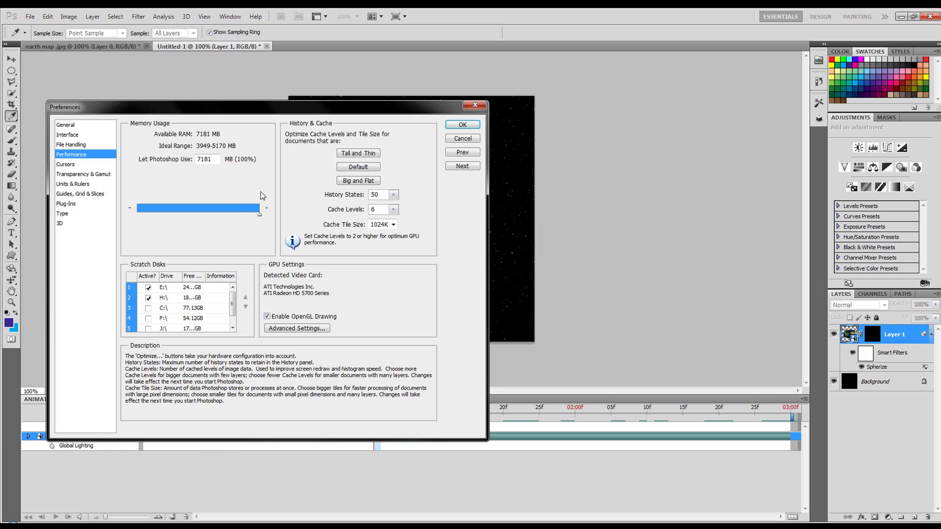
drag(259, 214, 231, 219)
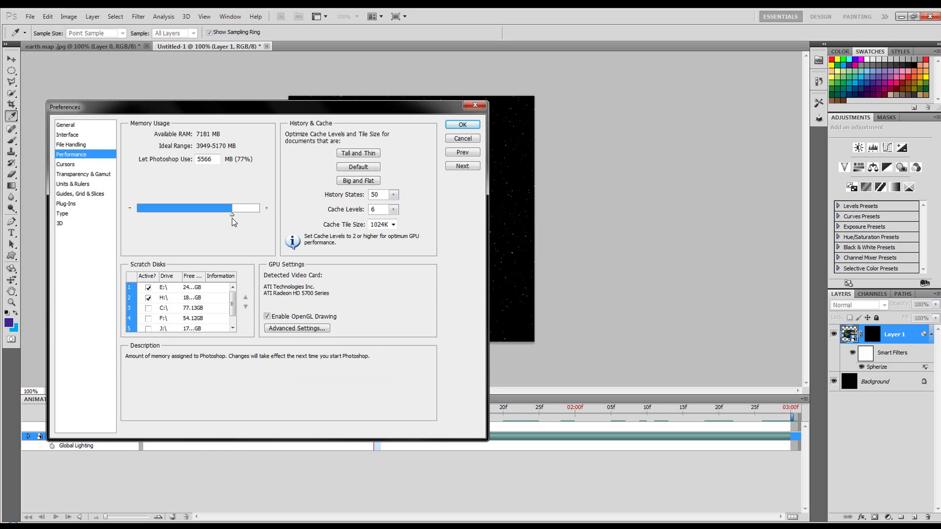
click(59, 224)
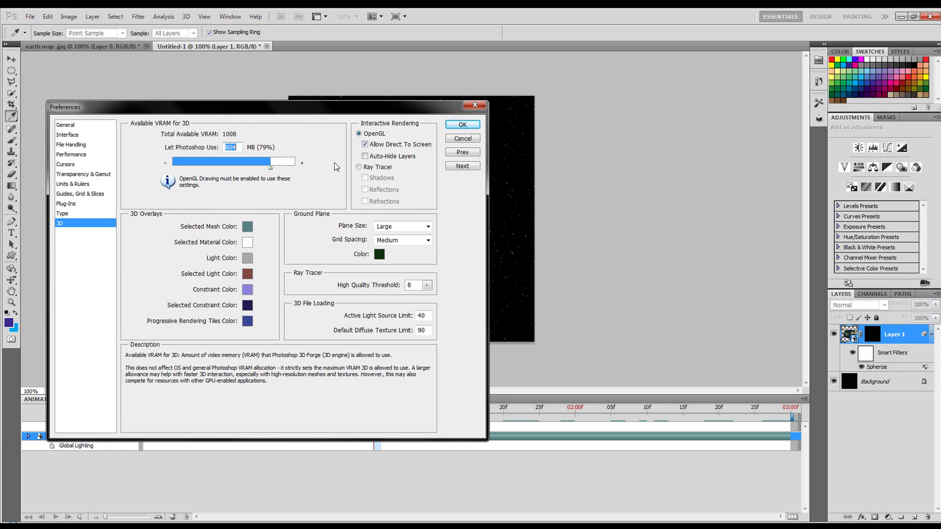
click(463, 125)
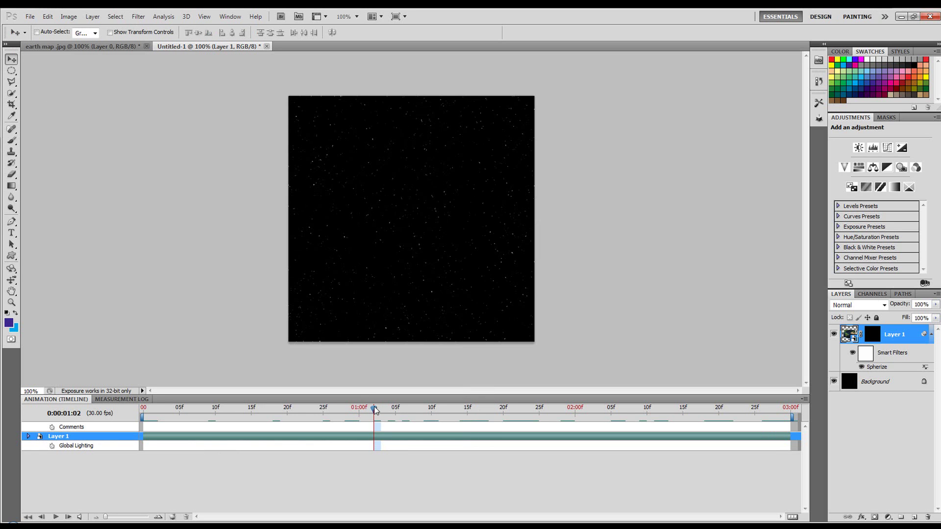
Preview the animation around frame 23, then close Untitled-1 without saving
drag(375, 409, 309, 410)
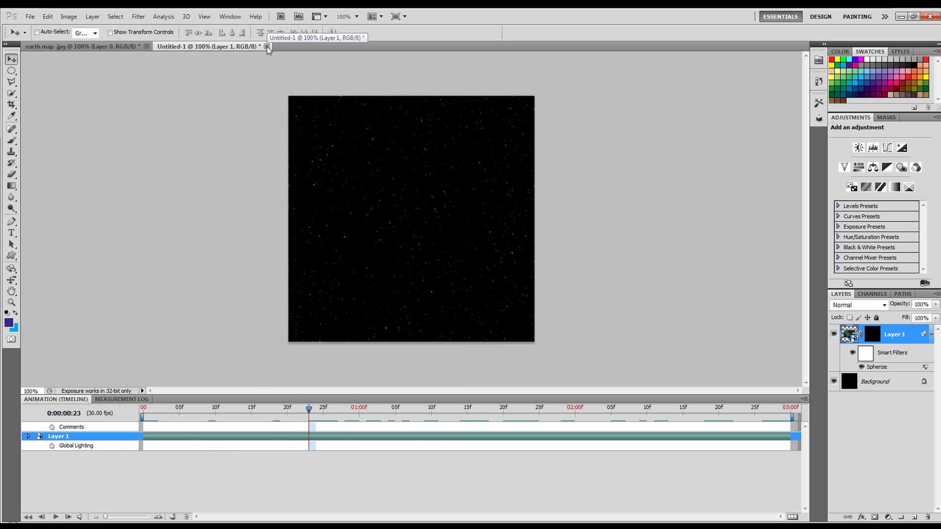
mouse_move(308, 409)
mouse_down()
mouse_move(346, 410)
mouse_move(309, 410)
mouse_up()
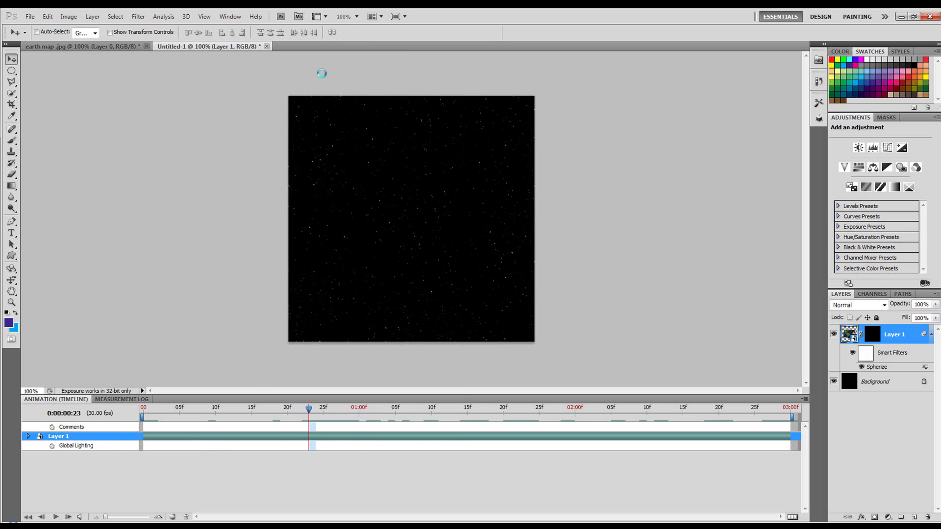
click(267, 46)
click(492, 204)
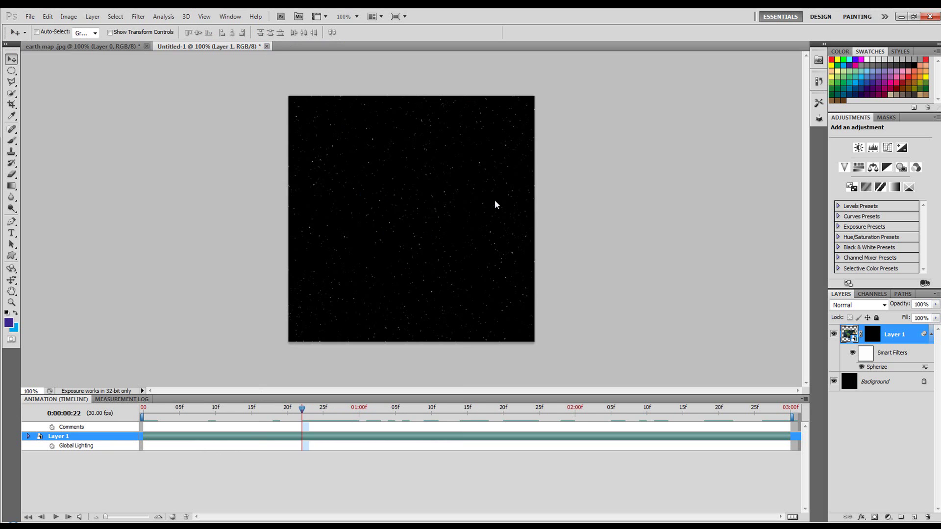
Preview the globe's rotation, then change Canvas Size width from 320 to 640 and enter the new height
drag(273, 410, 296, 410)
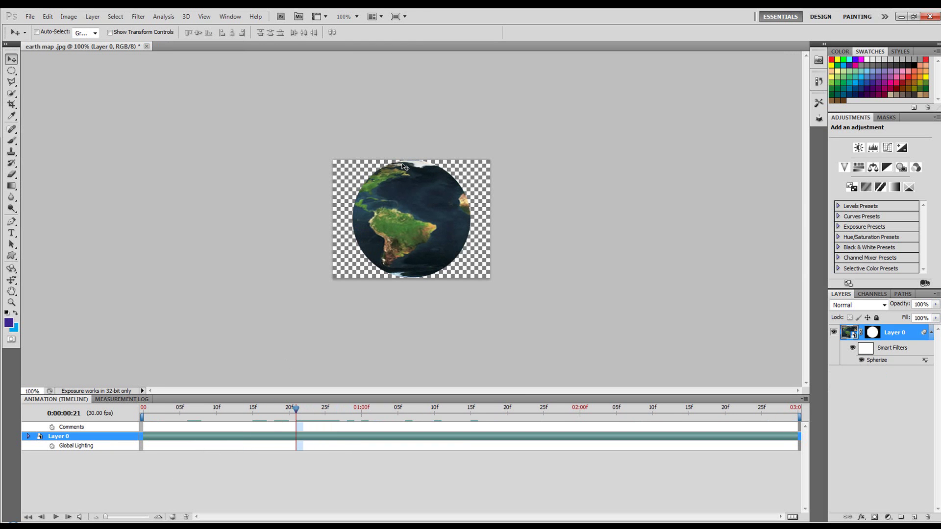
click(67, 16)
click(81, 97)
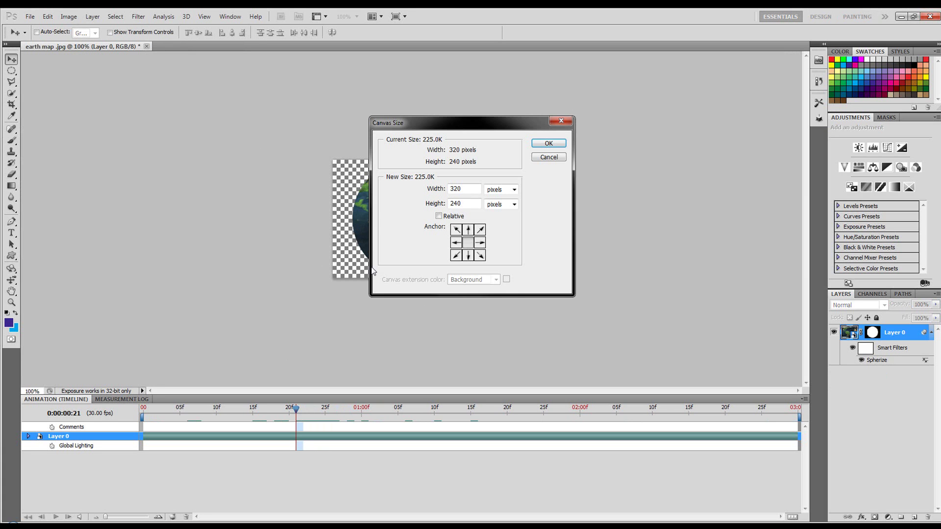
drag(468, 189, 450, 193)
text(640)
key(Tab)
key(Tab)
text(48)
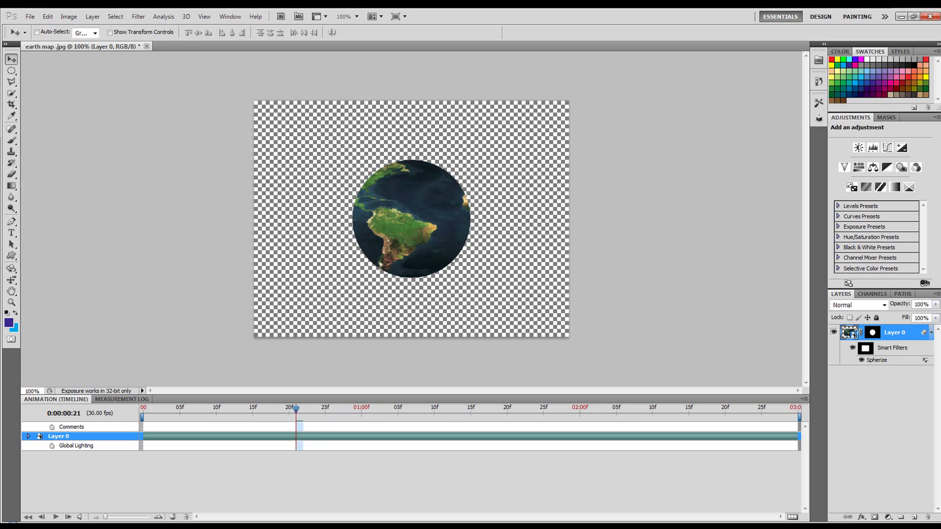
Add a new layer and fill it with 50% Gray
click(914, 517)
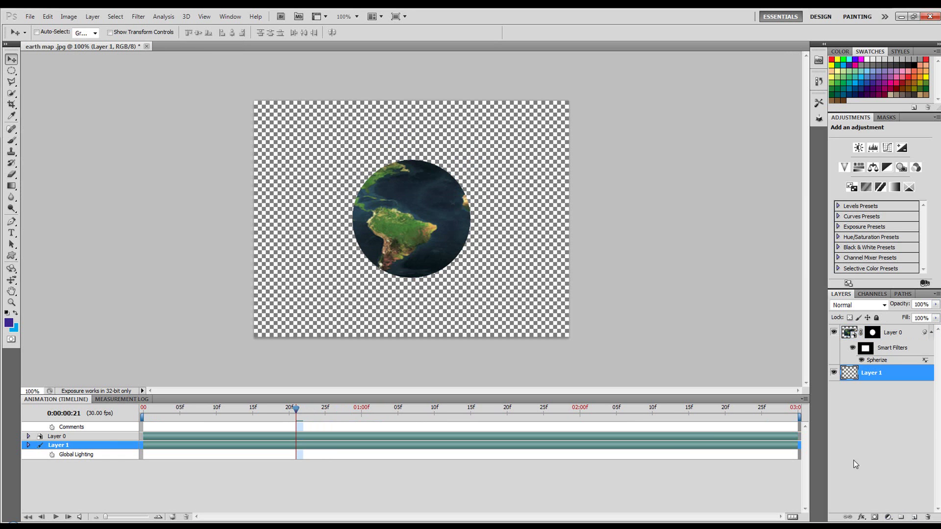
key(shift+F5)
key(Return)
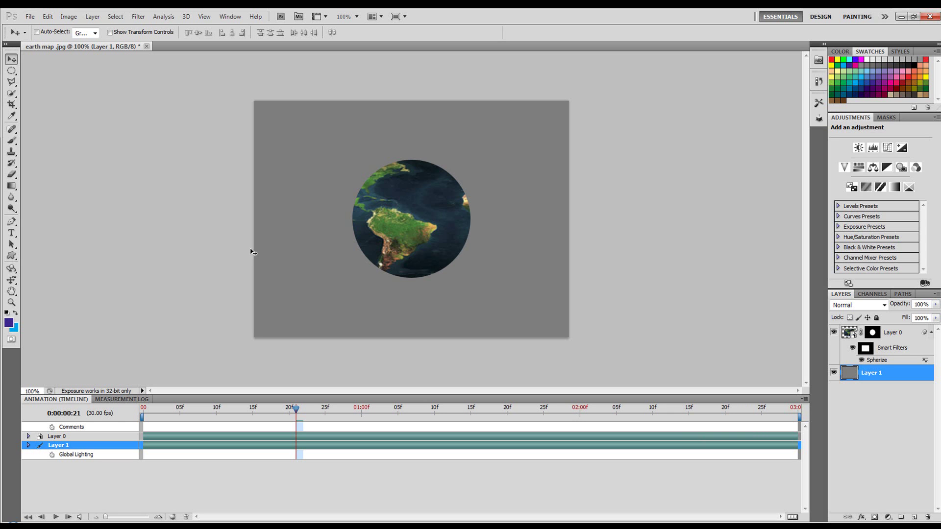
key(shift+F5)
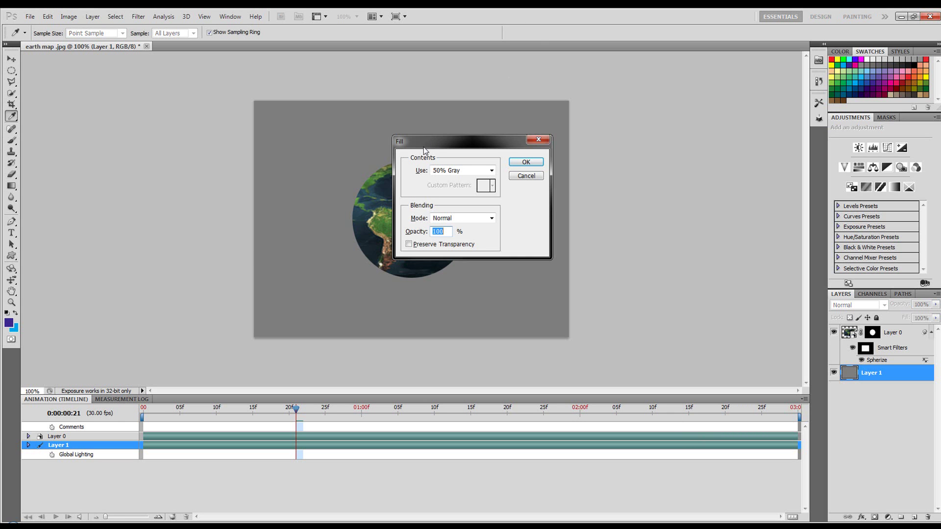
drag(424, 150, 380, 132)
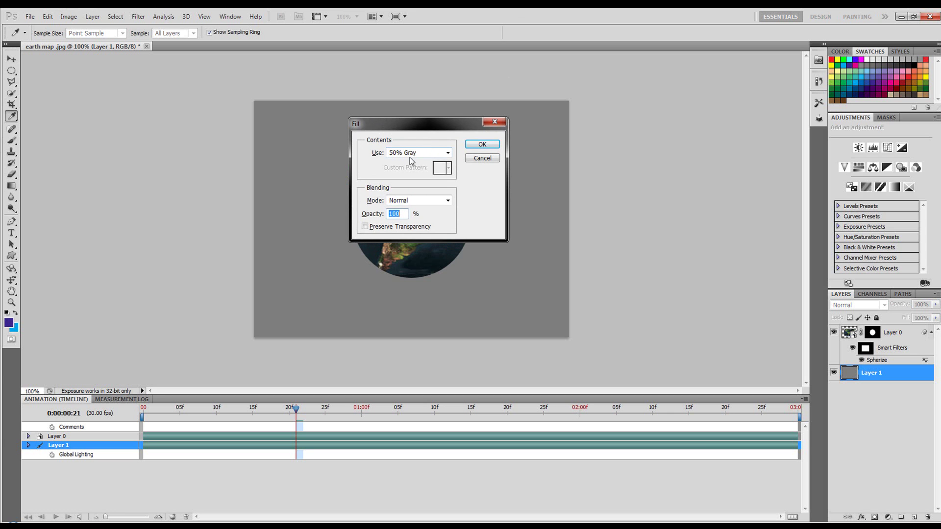
click(480, 145)
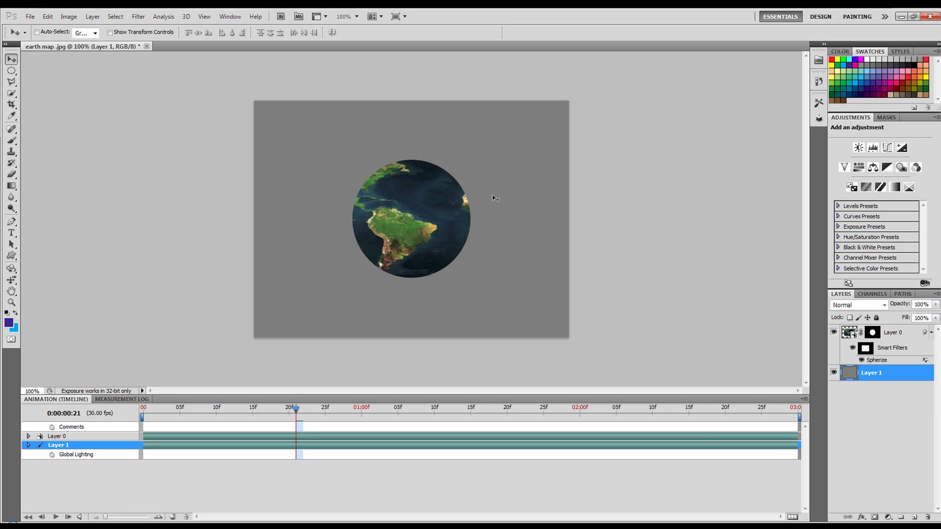
Apply Add Noise to the grey layer
click(138, 16)
mouse_move(146, 140)
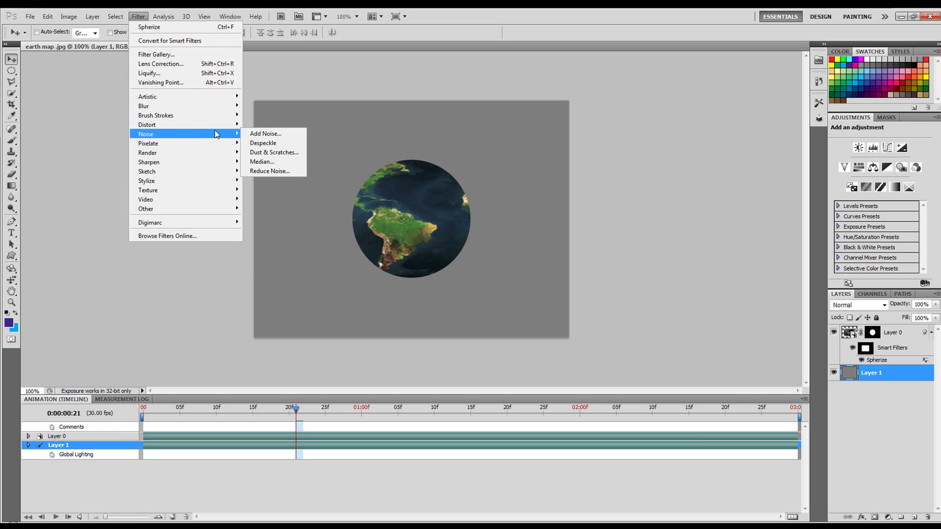
click(265, 133)
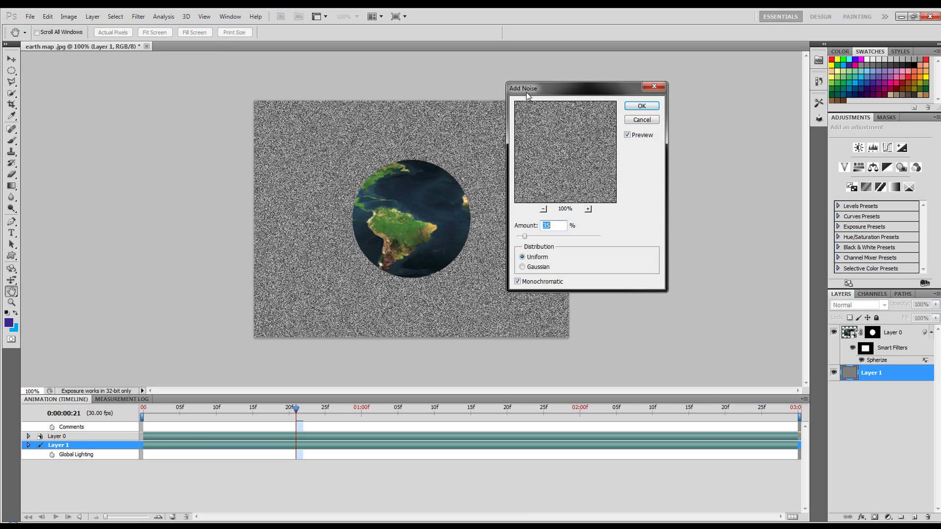
drag(527, 94, 599, 73)
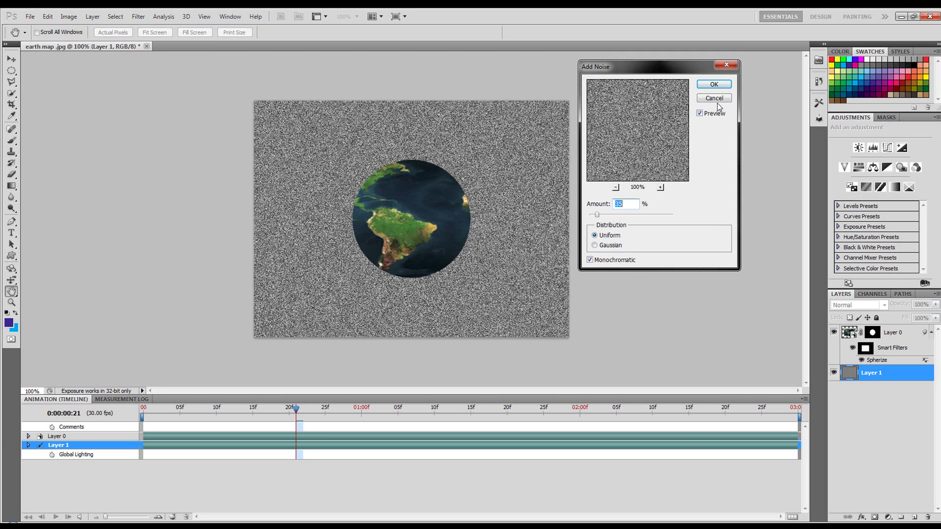
click(714, 85)
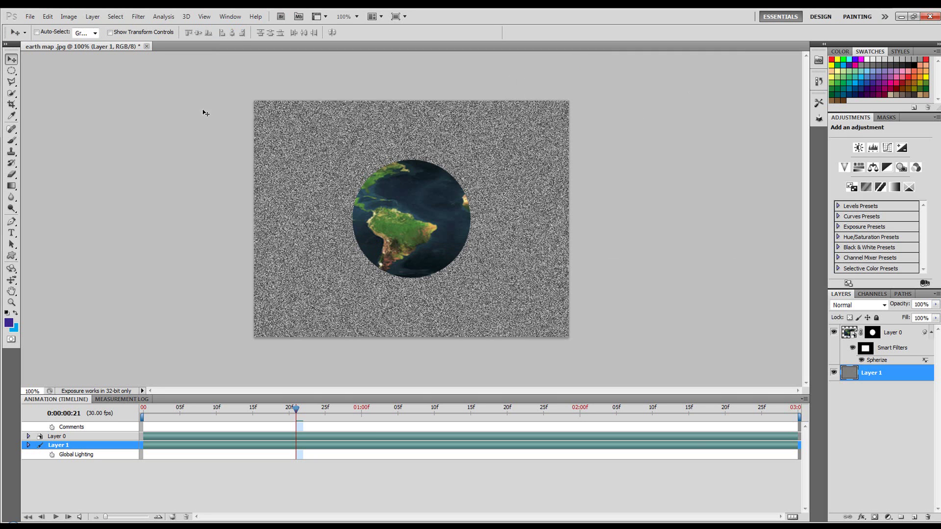
Blur the noise and crush it with Levels into black with bright star specks
click(135, 19)
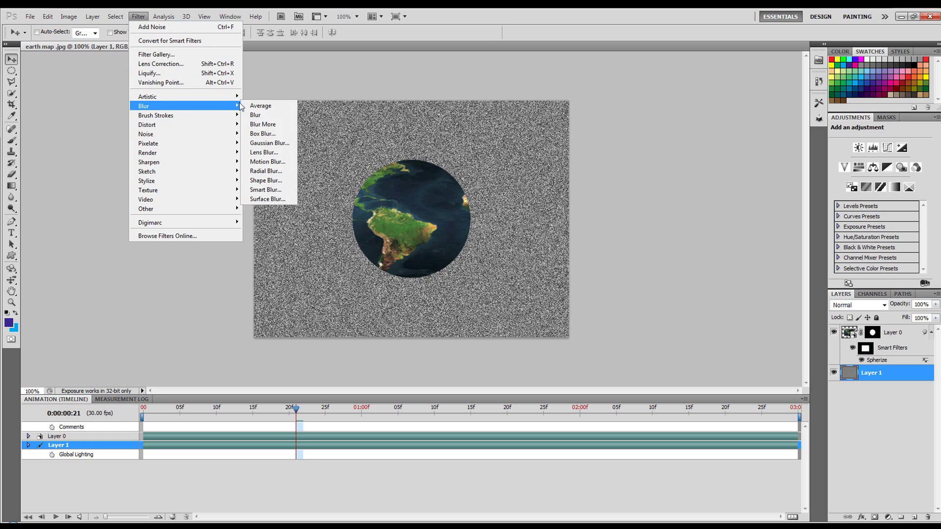
click(269, 115)
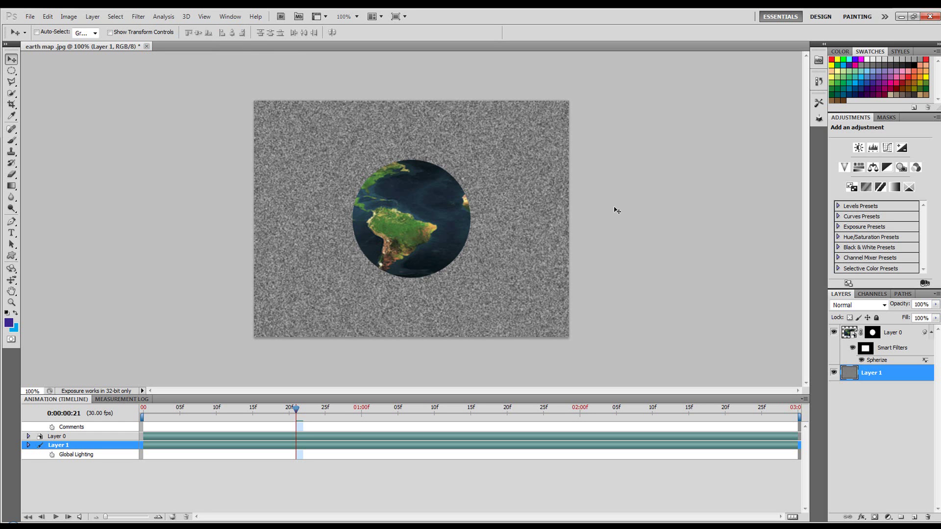
key(ctrl+l)
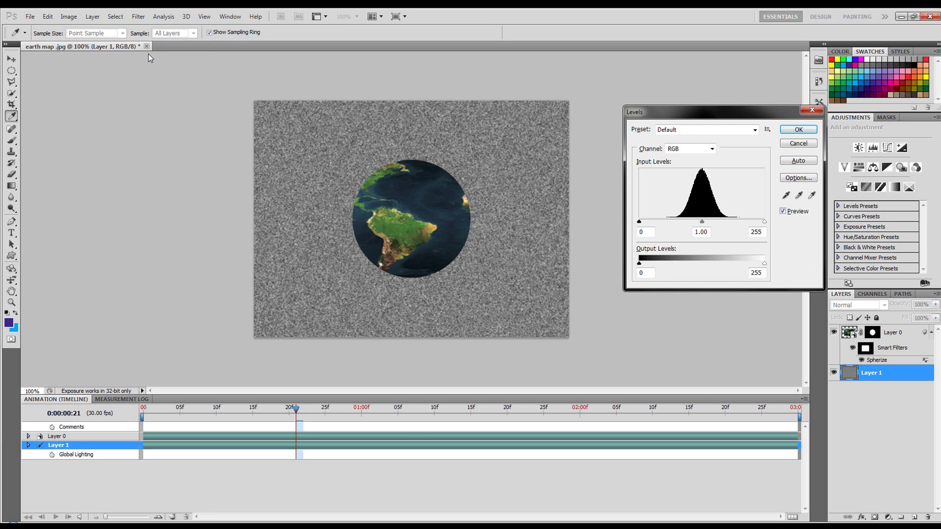
drag(640, 223, 689, 223)
drag(765, 223, 725, 224)
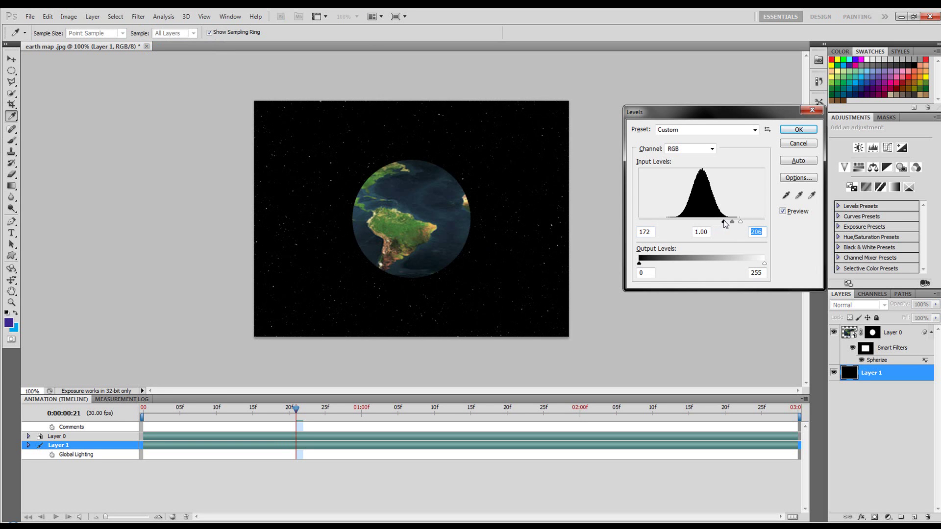
click(796, 129)
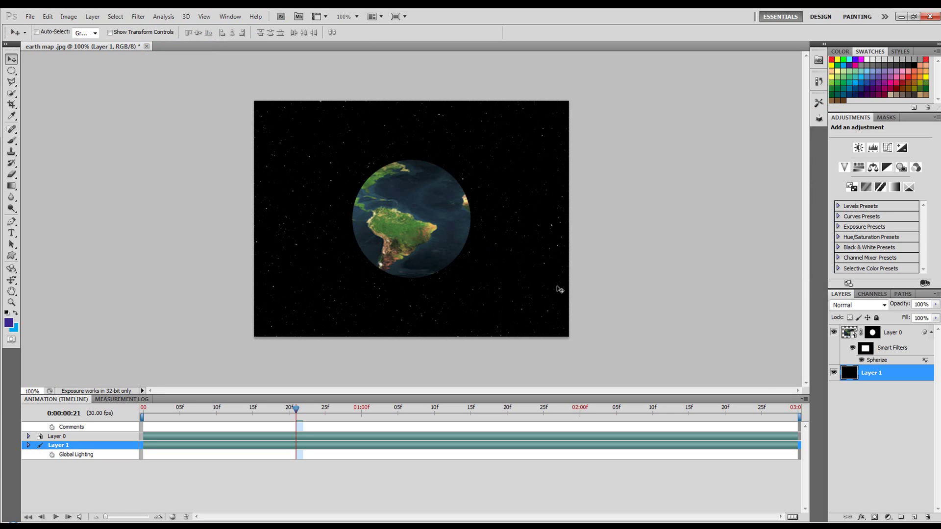
Rotate Layer 0's globe map about 11° clockwise, then return the playhead to frame 08
click(875, 333)
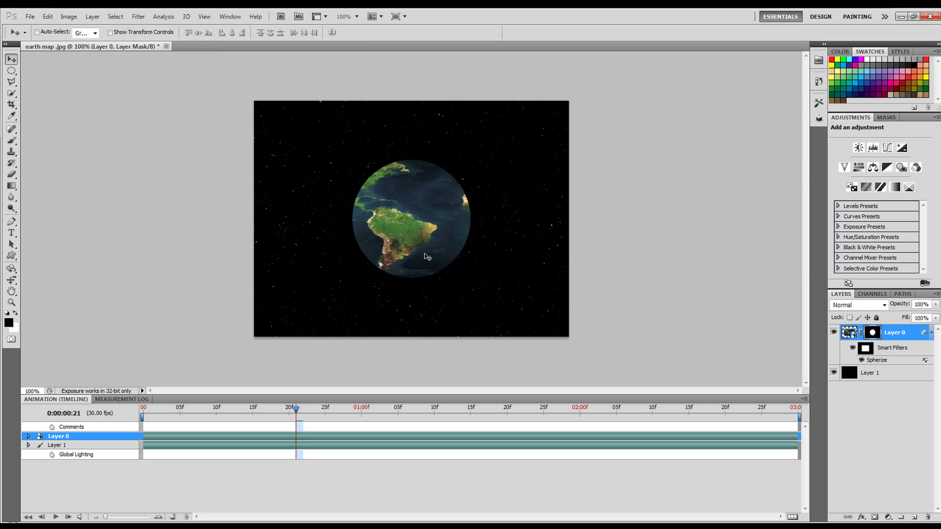
key(ctrl+t)
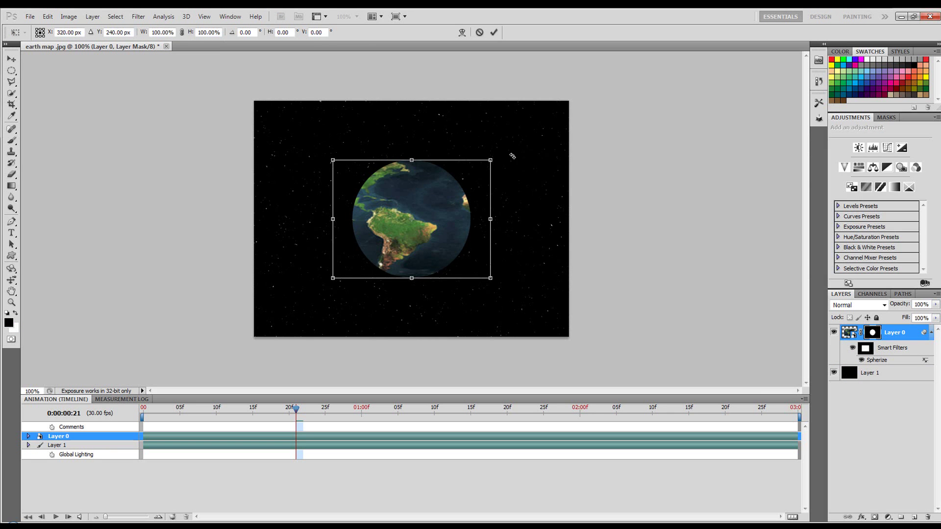
drag(509, 149, 520, 169)
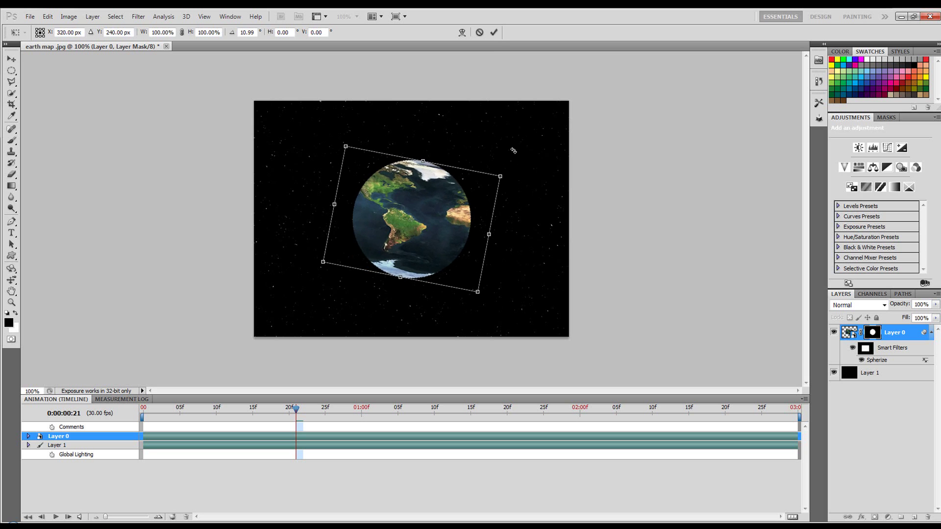
click(493, 32)
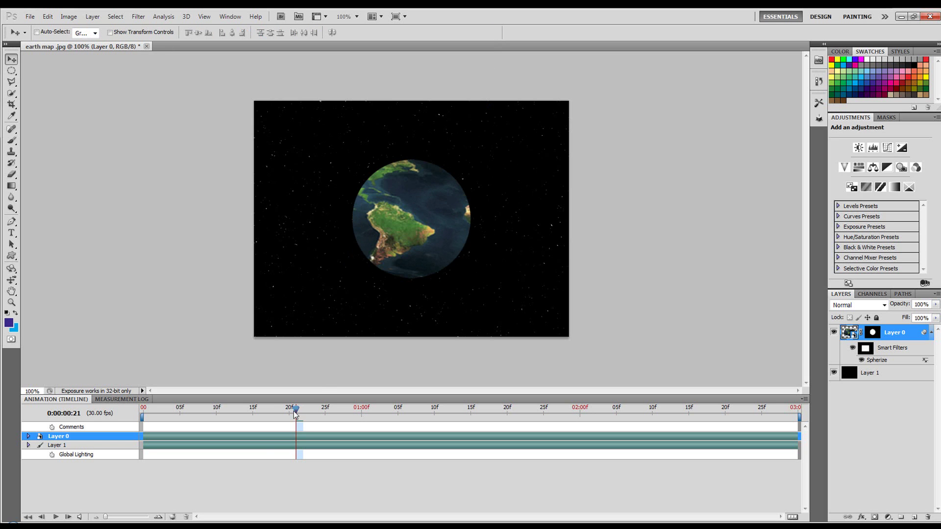
drag(296, 410, 205, 423)
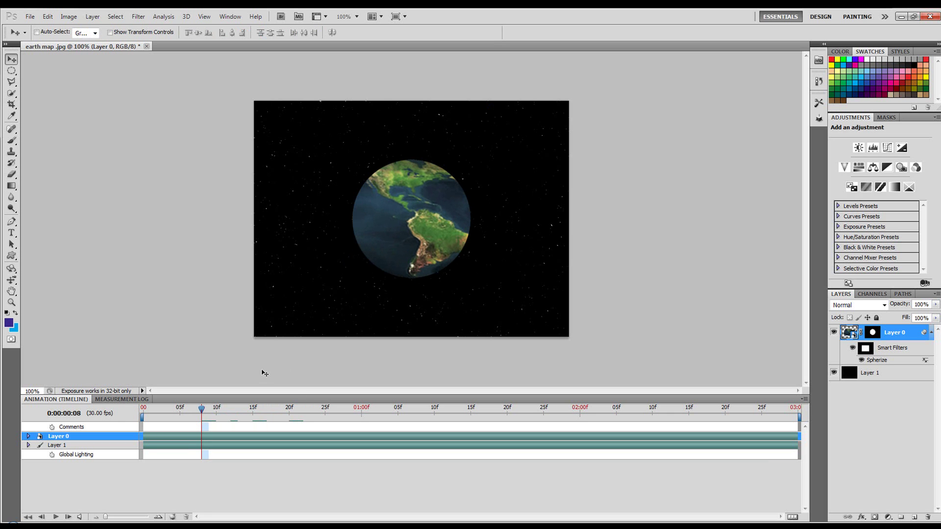
Close earth map.jpg without saving and reopen the original earth map .jpg image
click(147, 46)
click(484, 209)
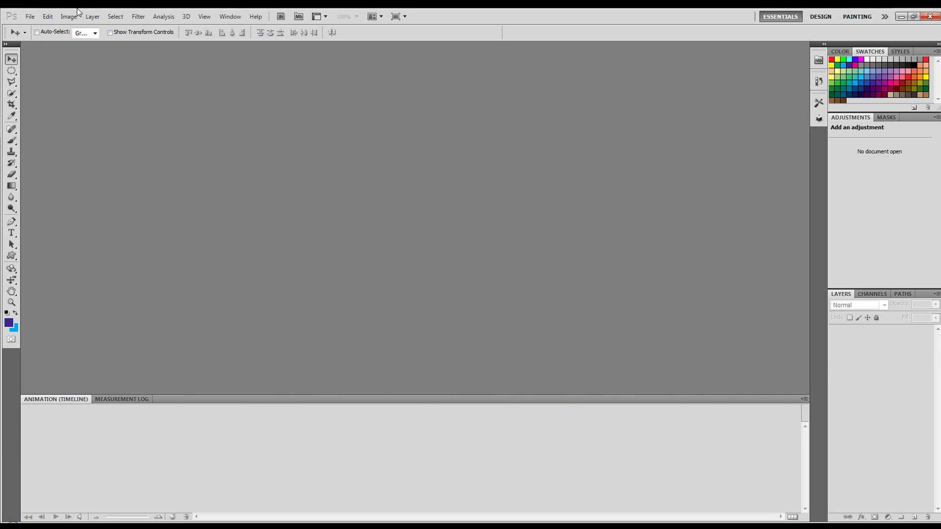
click(30, 16)
click(38, 28)
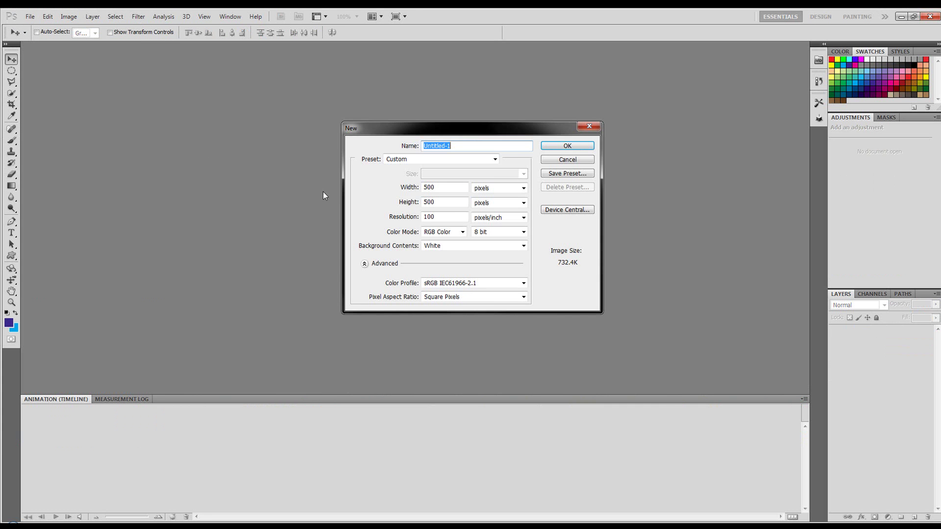
click(566, 160)
double_click(80, 128)
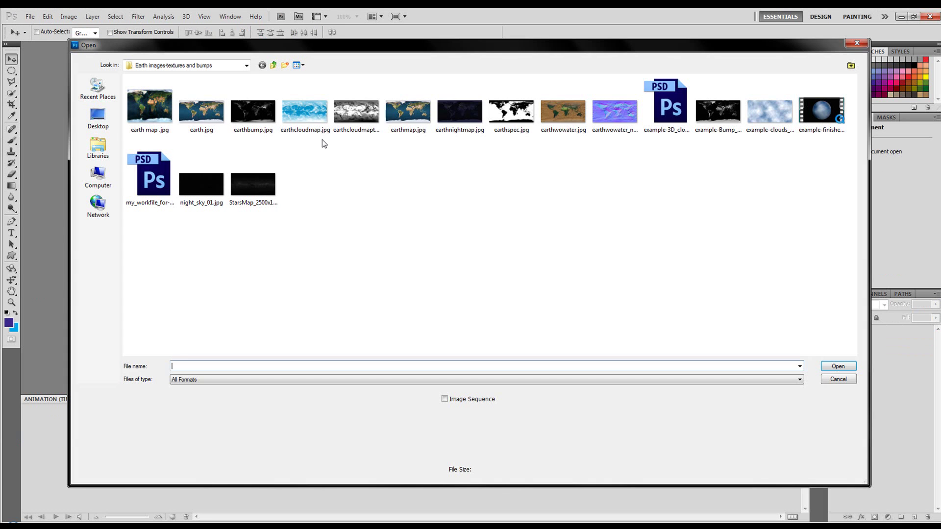
double_click(167, 118)
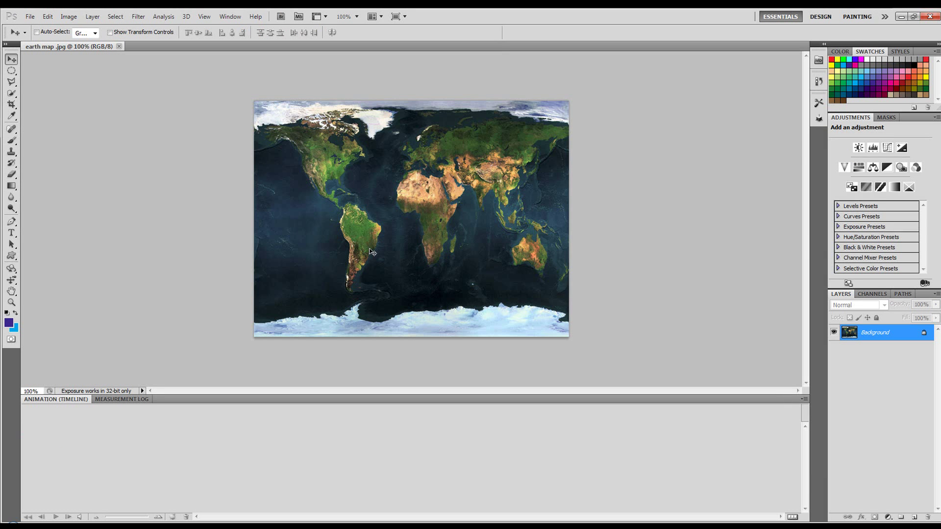
Wrap the earth map onto a 3D sphere from the 3D menu
click(186, 16)
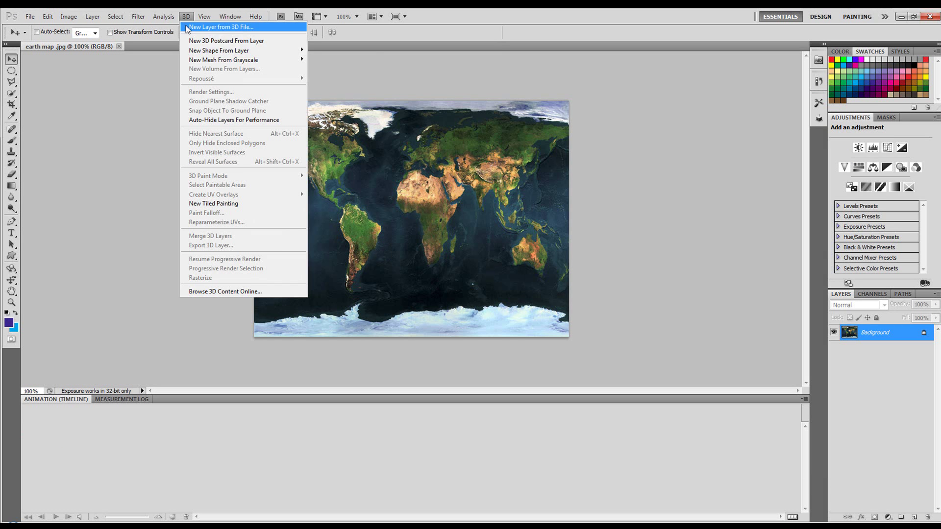
mouse_move(295, 50)
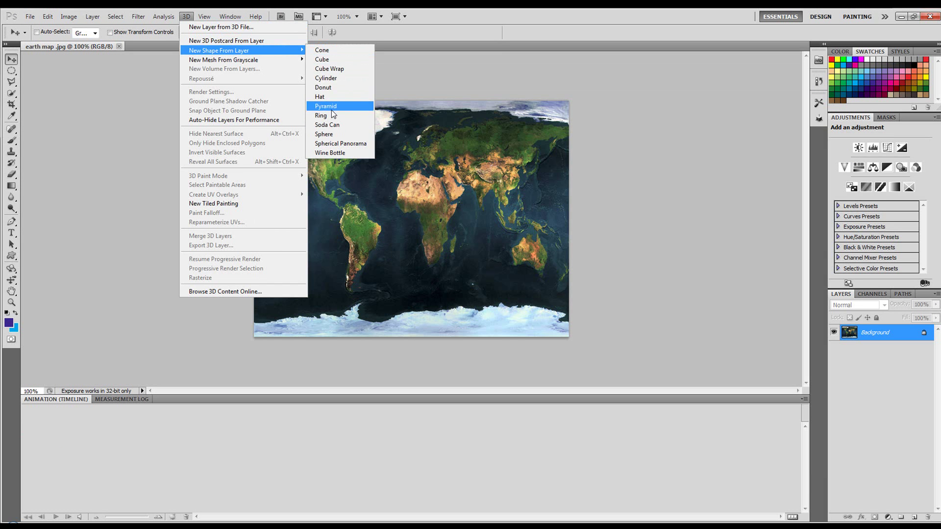
click(334, 135)
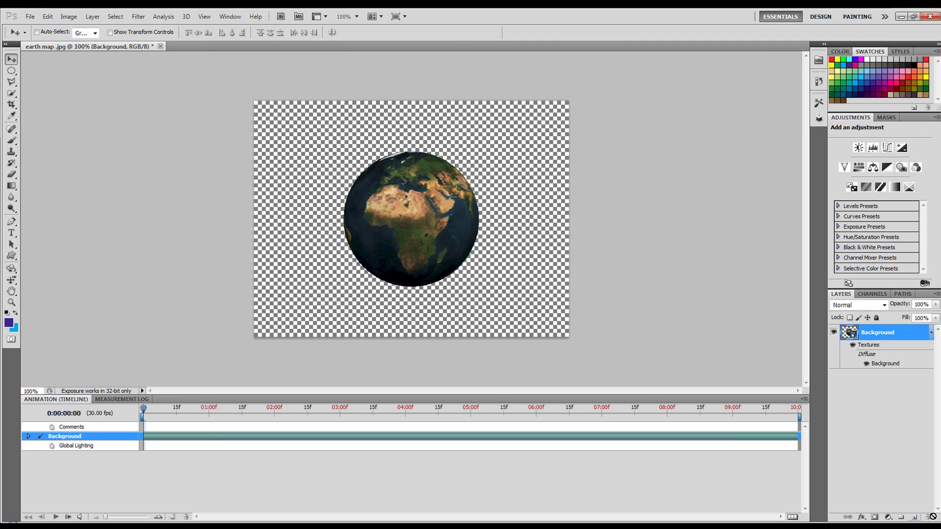
Add a new layer, fill it with 50% gray, and apply Add Noise
click(914, 517)
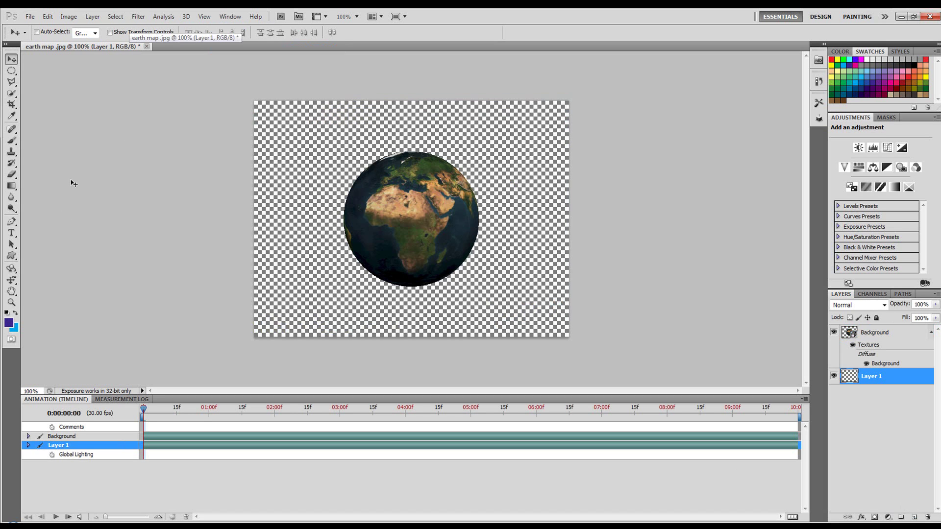
key(shift+F5)
key(Return)
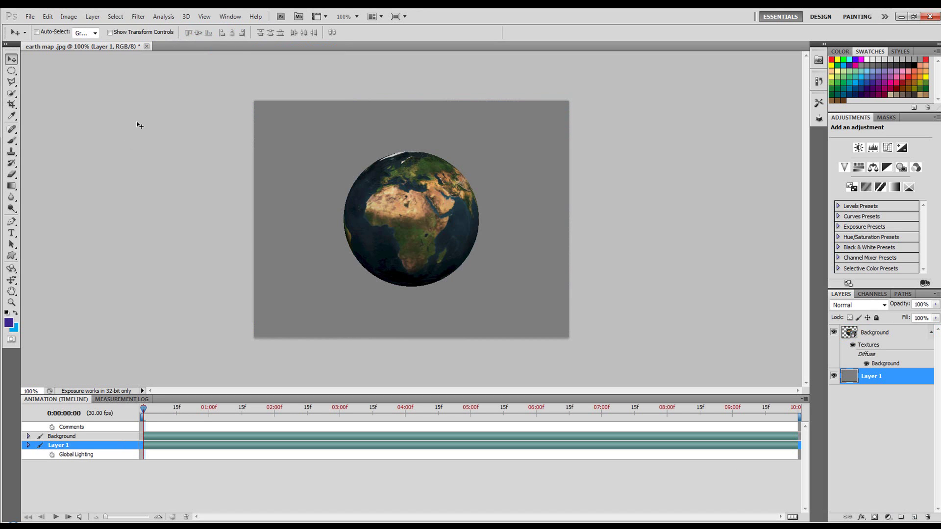
click(138, 16)
mouse_move(180, 137)
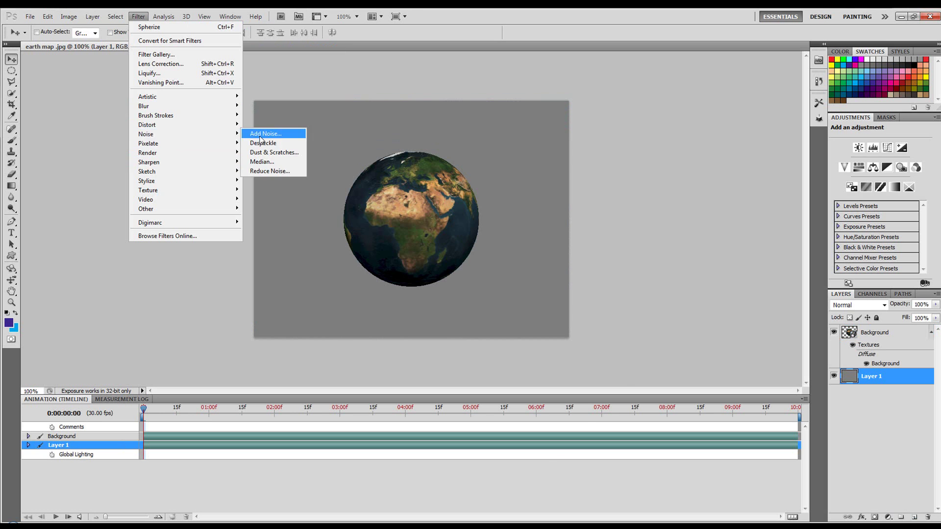
click(261, 134)
click(708, 90)
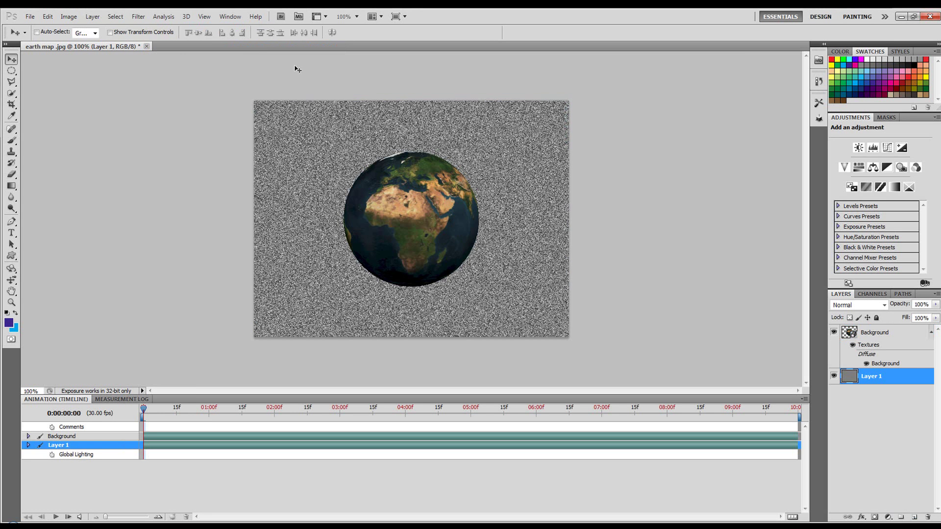
Soften the noise with a plain Blur, after cancelling a Box Blur attempt
click(142, 16)
mouse_move(189, 108)
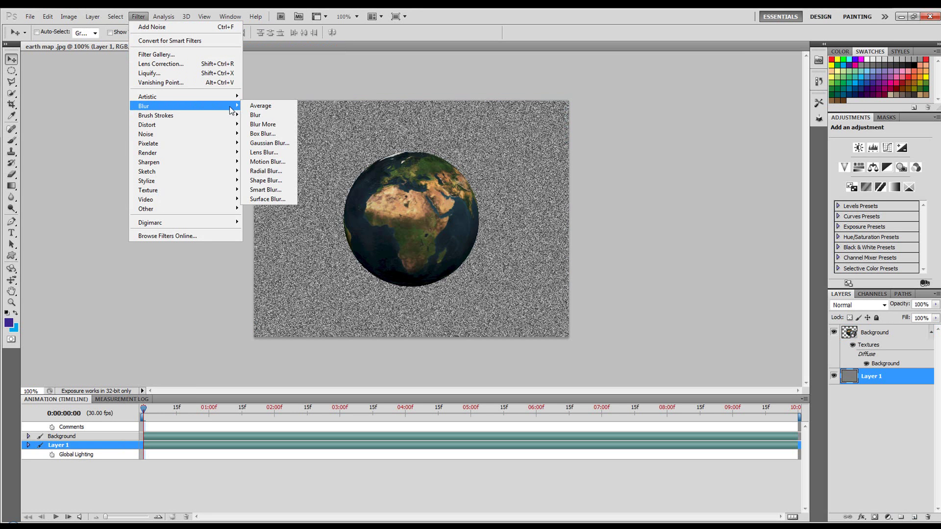
click(263, 133)
click(531, 159)
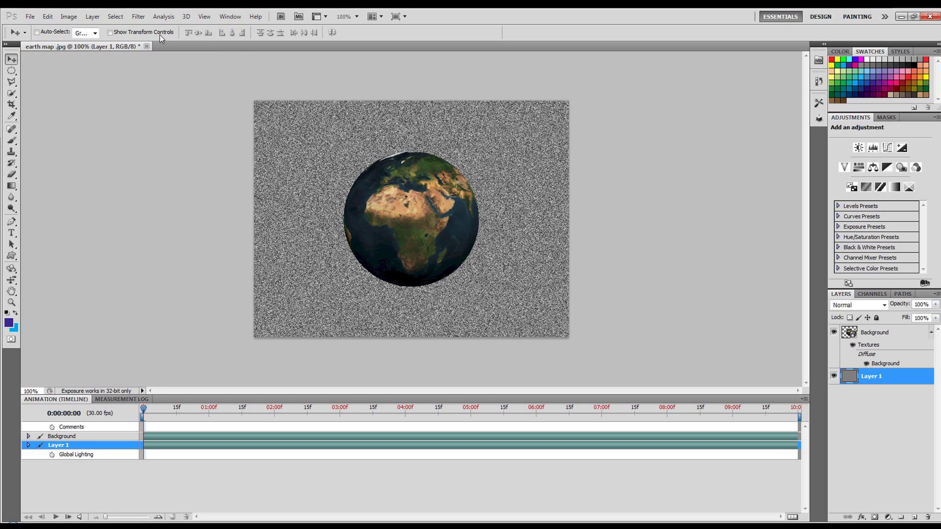
click(135, 20)
mouse_move(191, 107)
click(284, 128)
Raise the black point and lower the white point in Levels to make stars
key(ctrl+l)
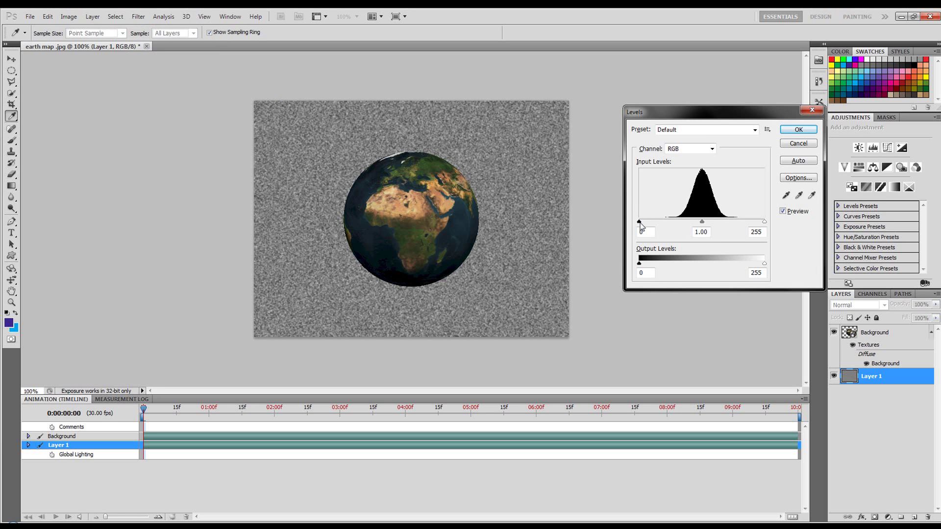
drag(639, 223, 697, 223)
drag(765, 222, 719, 222)
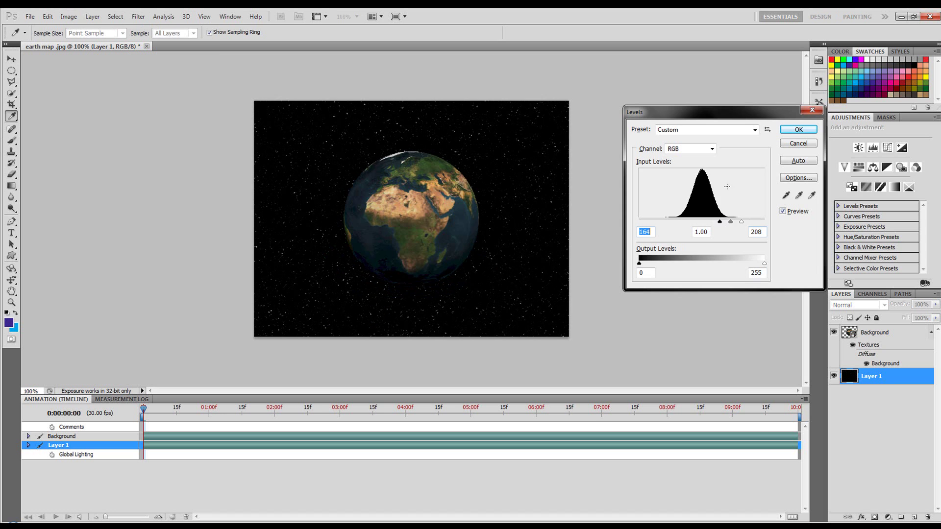
click(799, 130)
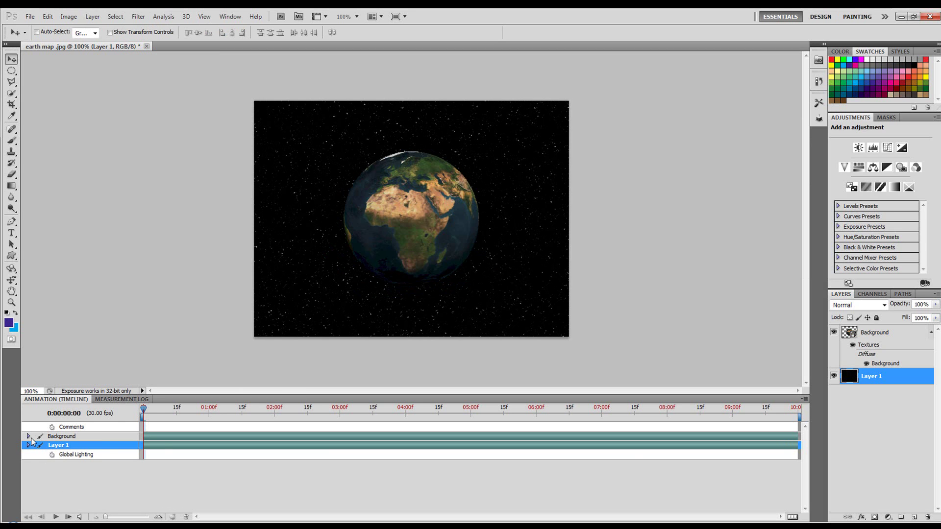
Set a 3D Object Position keyframe at frame 0 on the Background layer
click(878, 335)
click(27, 436)
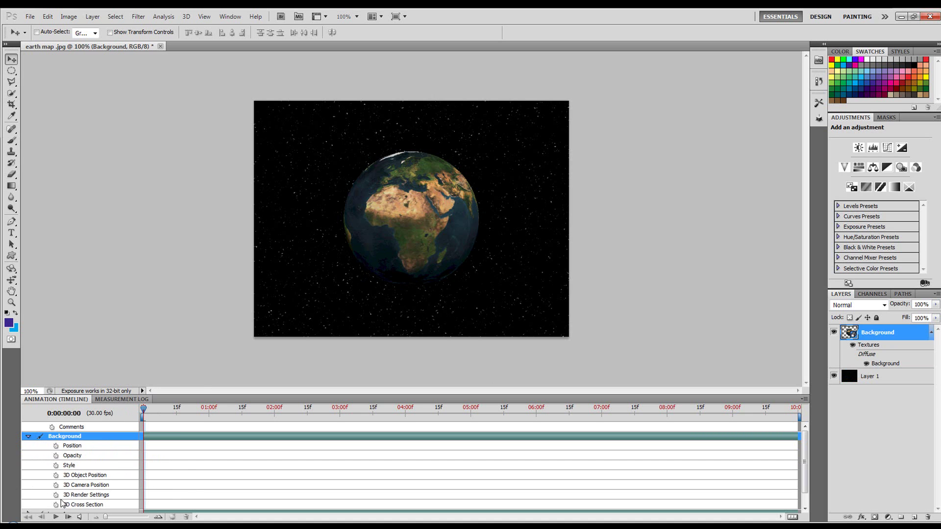
click(56, 475)
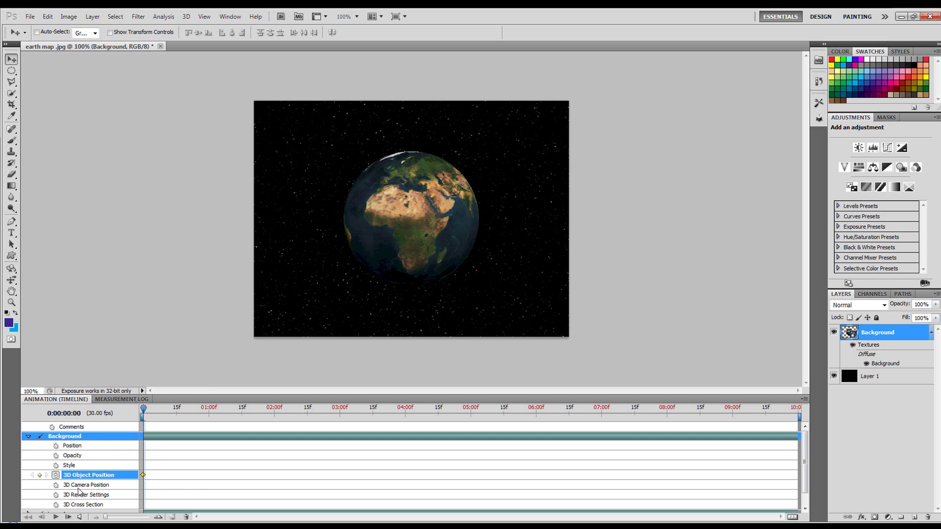
End the work area at three seconds, trim the duration to it, and preview playback
drag(143, 415, 343, 415)
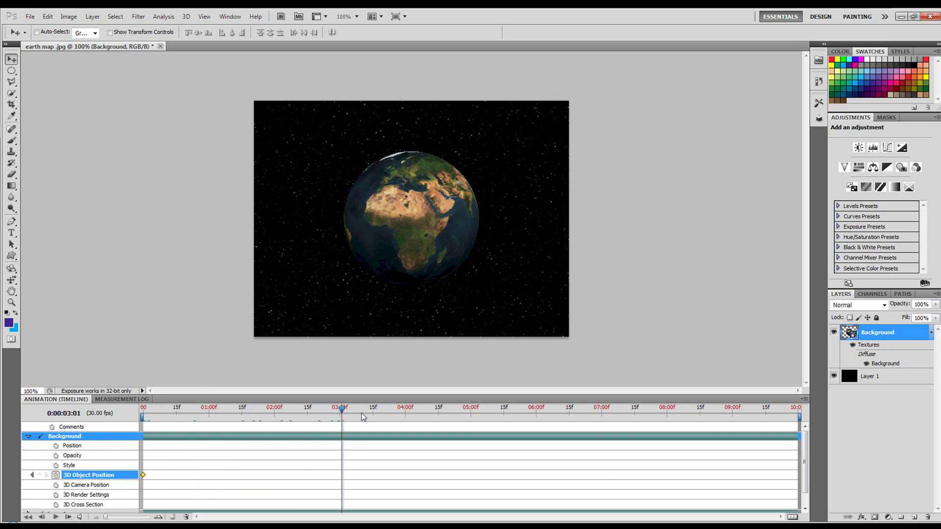
drag(798, 417, 341, 428)
click(805, 399)
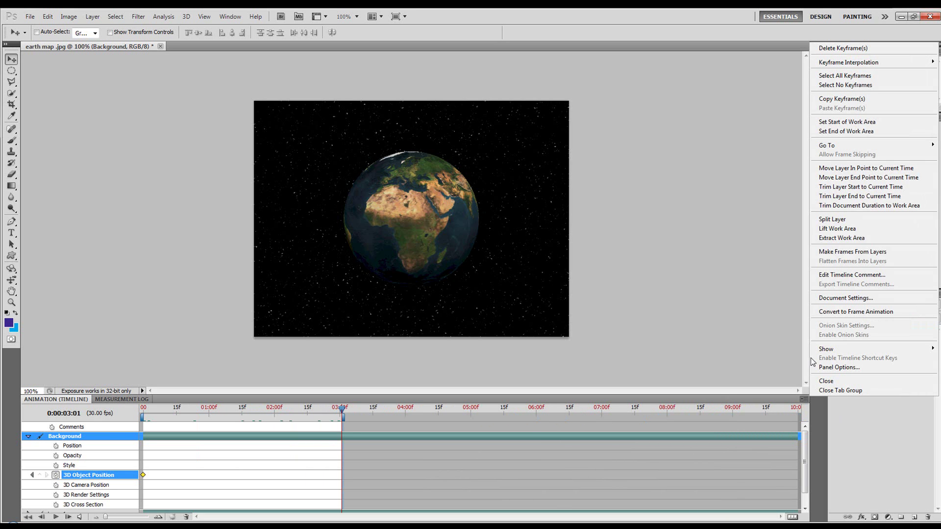
click(837, 205)
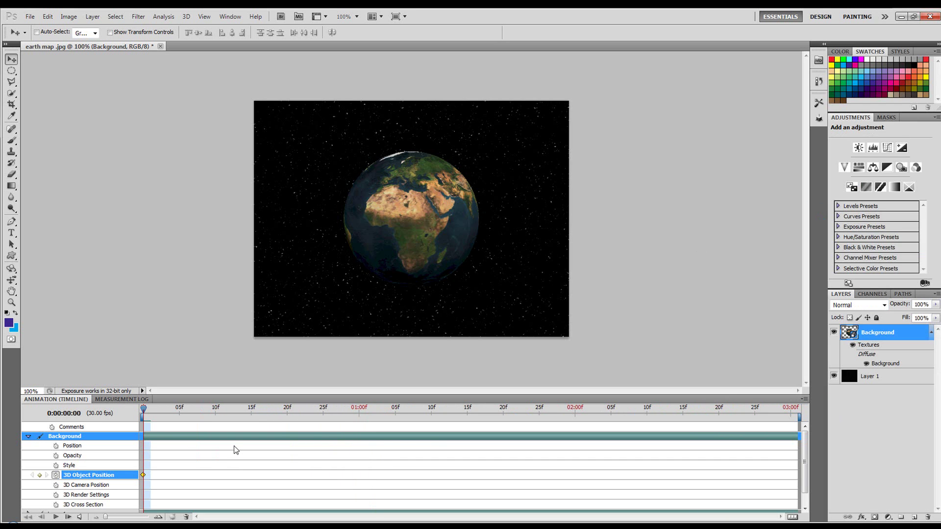
key(space)
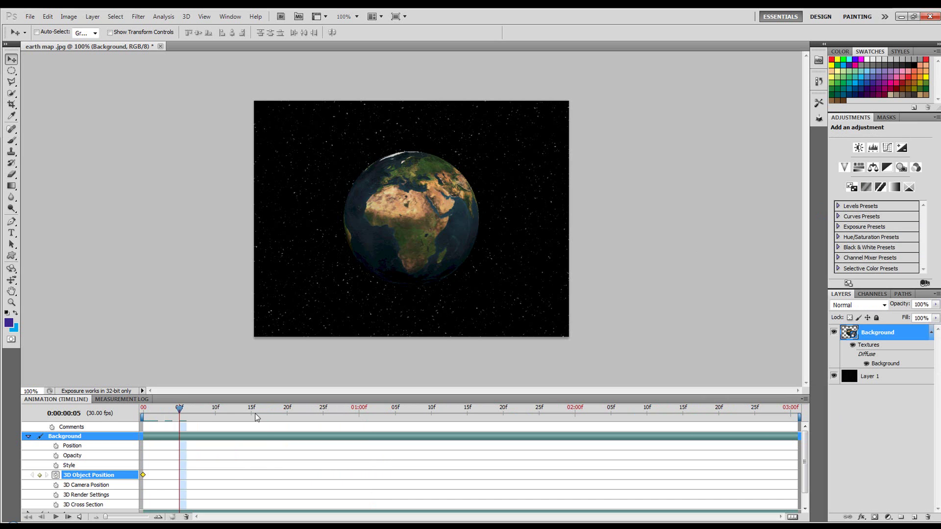
click(143, 411)
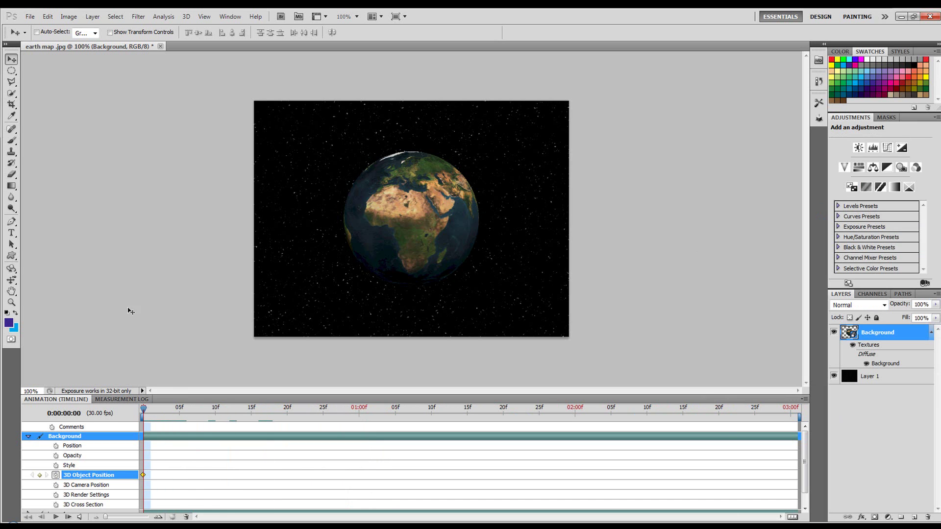
With the 3D Object Rotate tool, reset the Earth's Y and Z orientation to 0
click(11, 269)
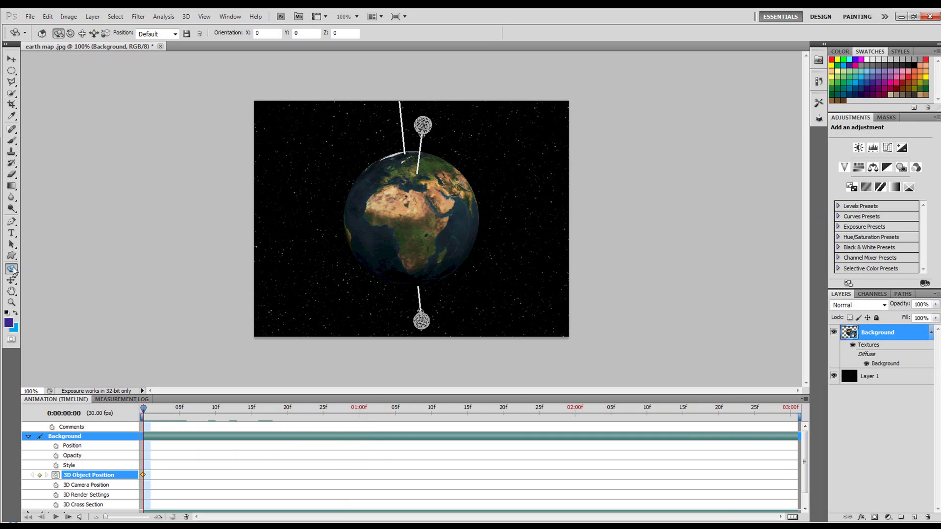
drag(13, 270, 49, 270)
mouse_move(286, 37)
mouse_down()
mouse_move(314, 38)
mouse_move(271, 37)
mouse_up()
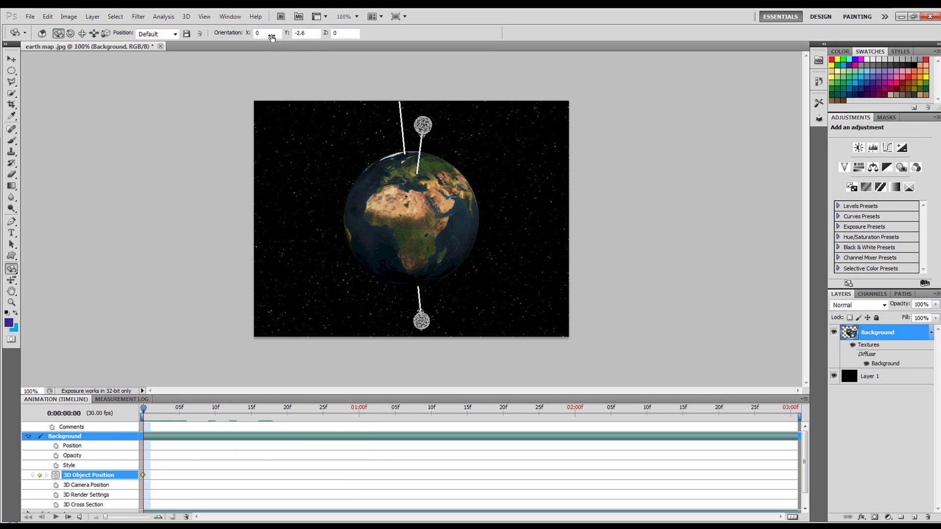
double_click(298, 32)
key(BackSpace)
text(0)
key(Return)
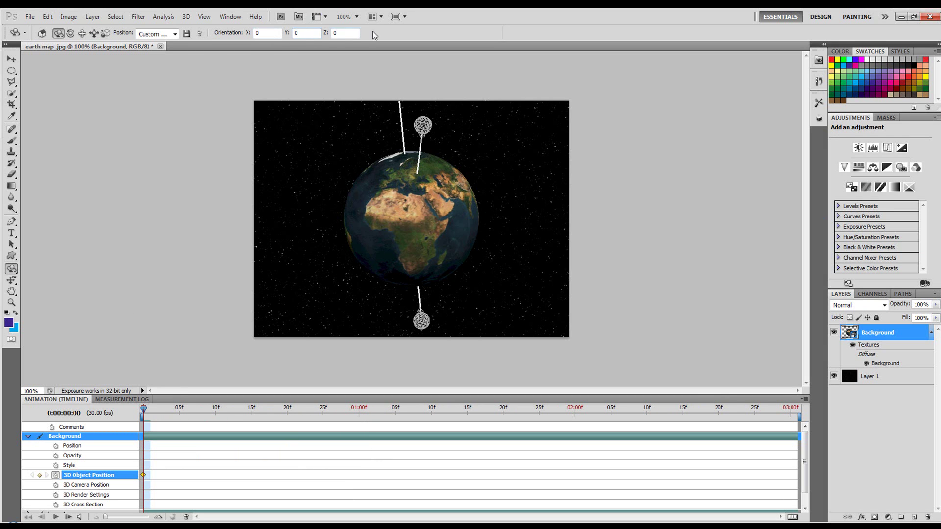
drag(326, 34, 354, 33)
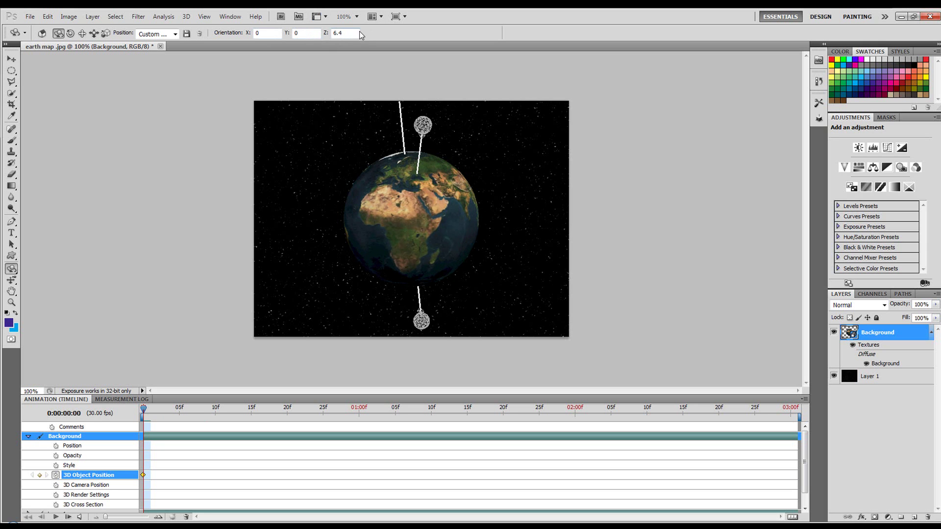
text(0)
click(373, 16)
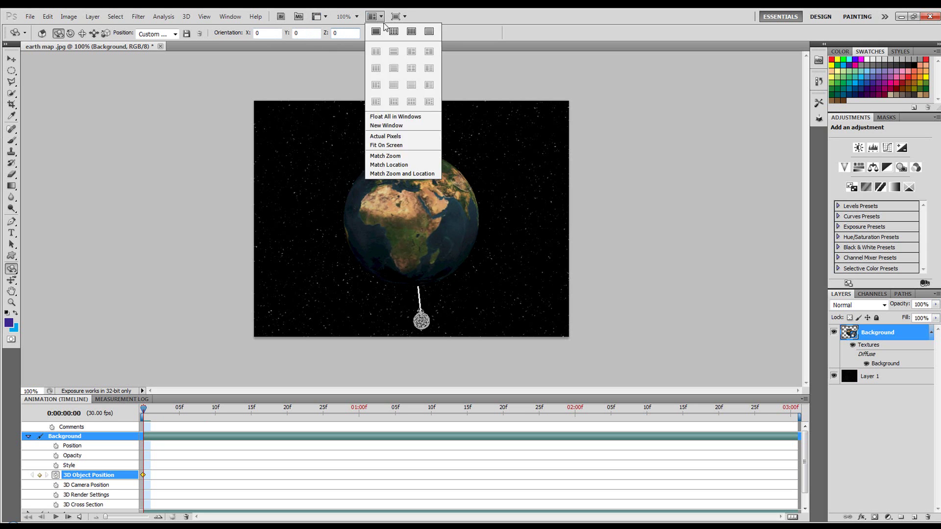
key(Escape)
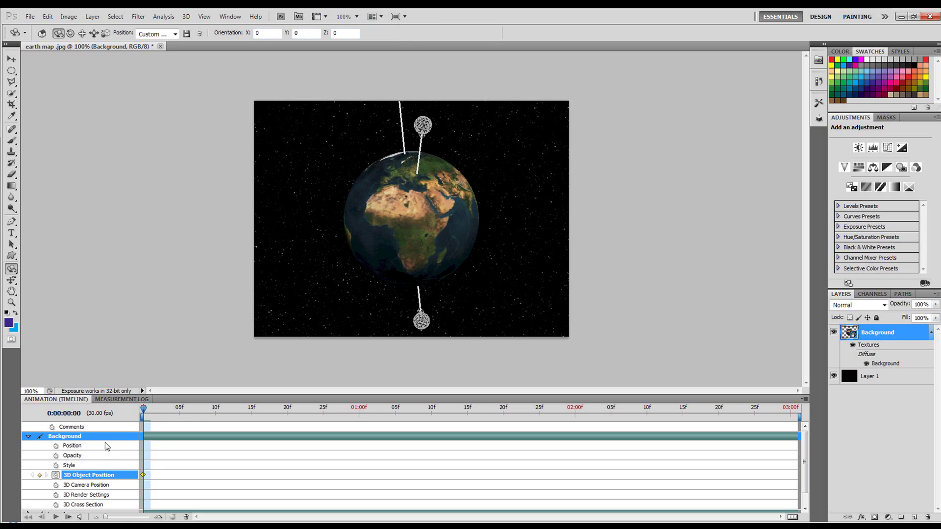
At the animation's end, set Z orientation to 360 as the final keyframe
drag(152, 411, 800, 414)
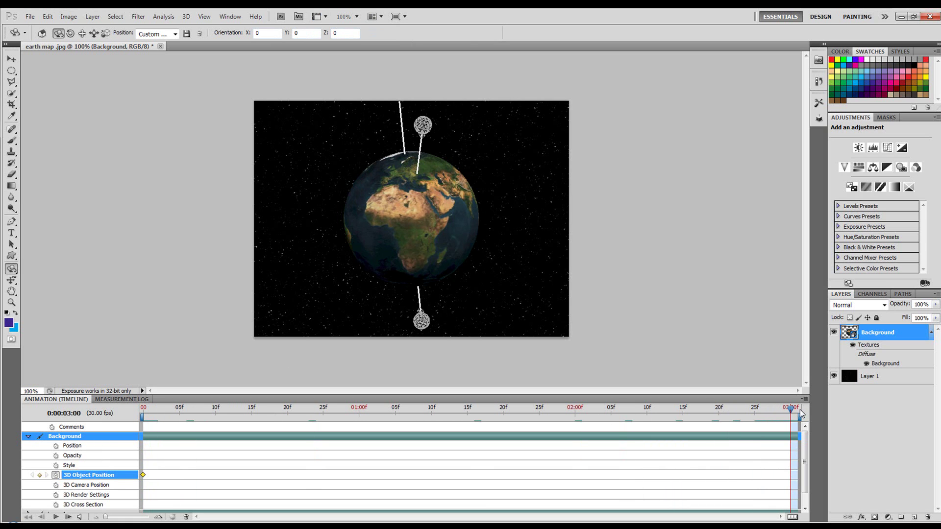
click(338, 33)
text(360)
key(Return)
Play the animation from the start to watch the Earth spin one full turn
drag(285, 416, 97, 418)
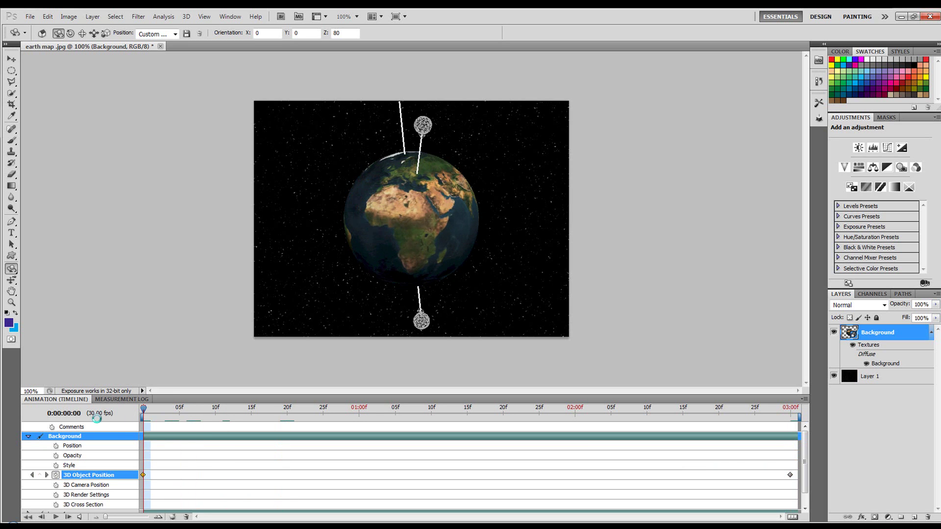
click(54, 517)
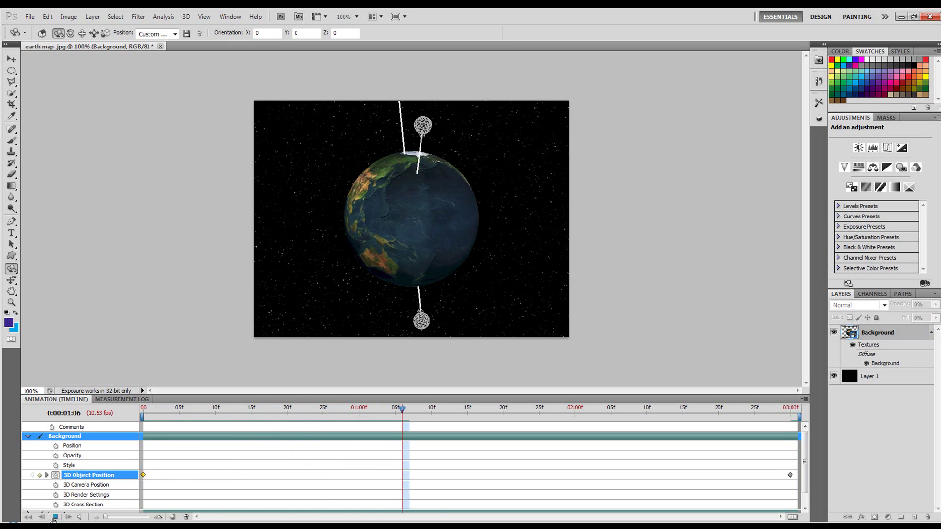
key(space)
key(shift+k)
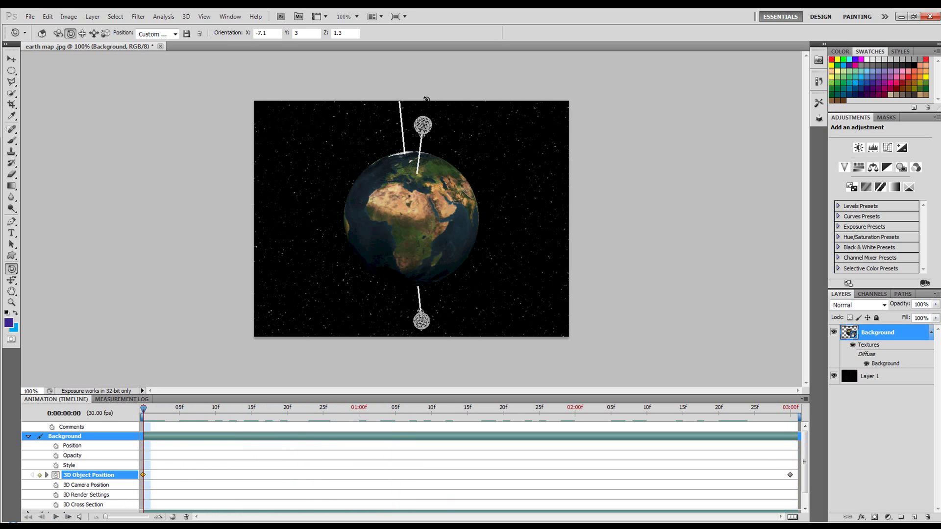